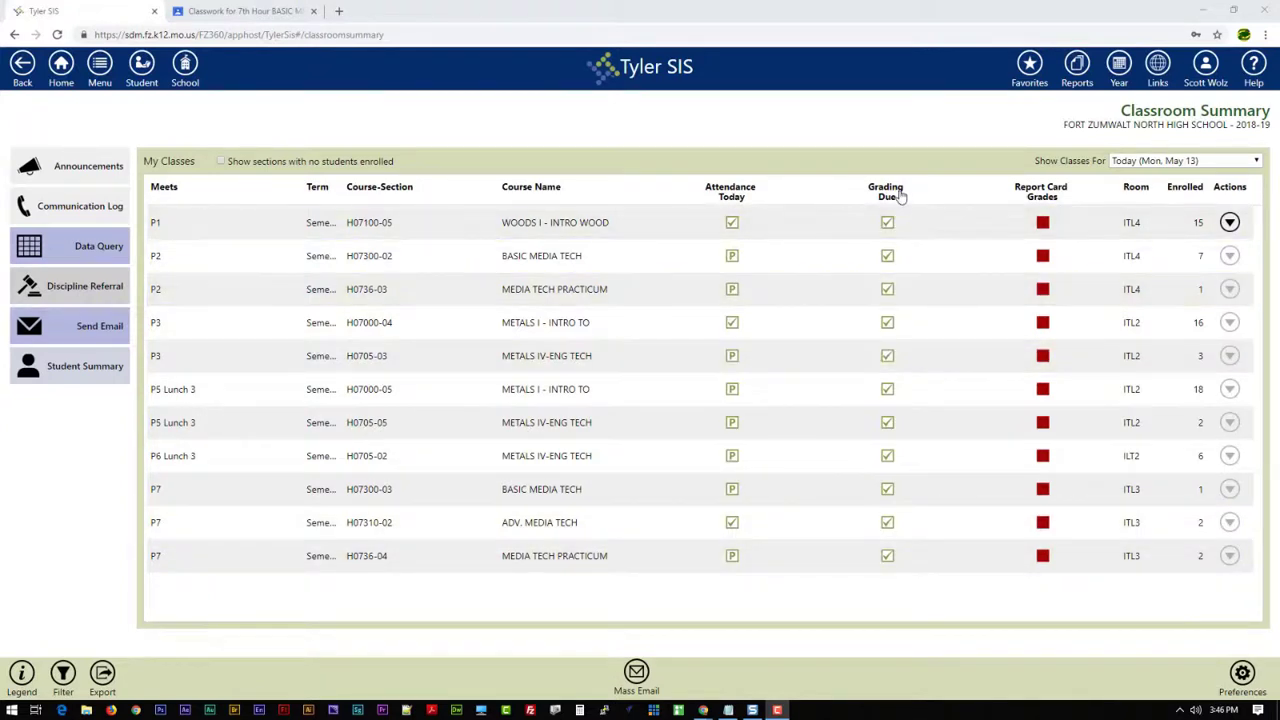
Open the gradebook for P7 BASIC MEDIA TECH (H07300-03)
click(886, 491)
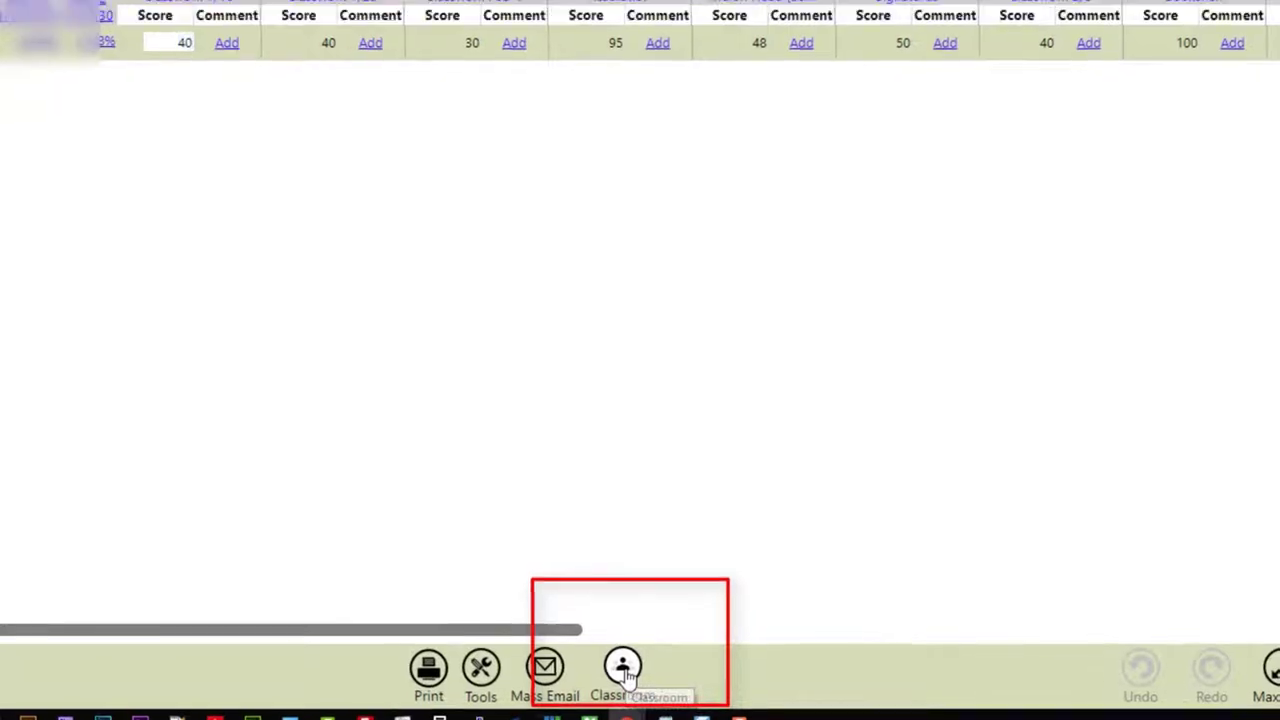
Link the gradebook to the existing '7th Hour BASIC MEDIA TECH' Google Classroom class
click(623, 670)
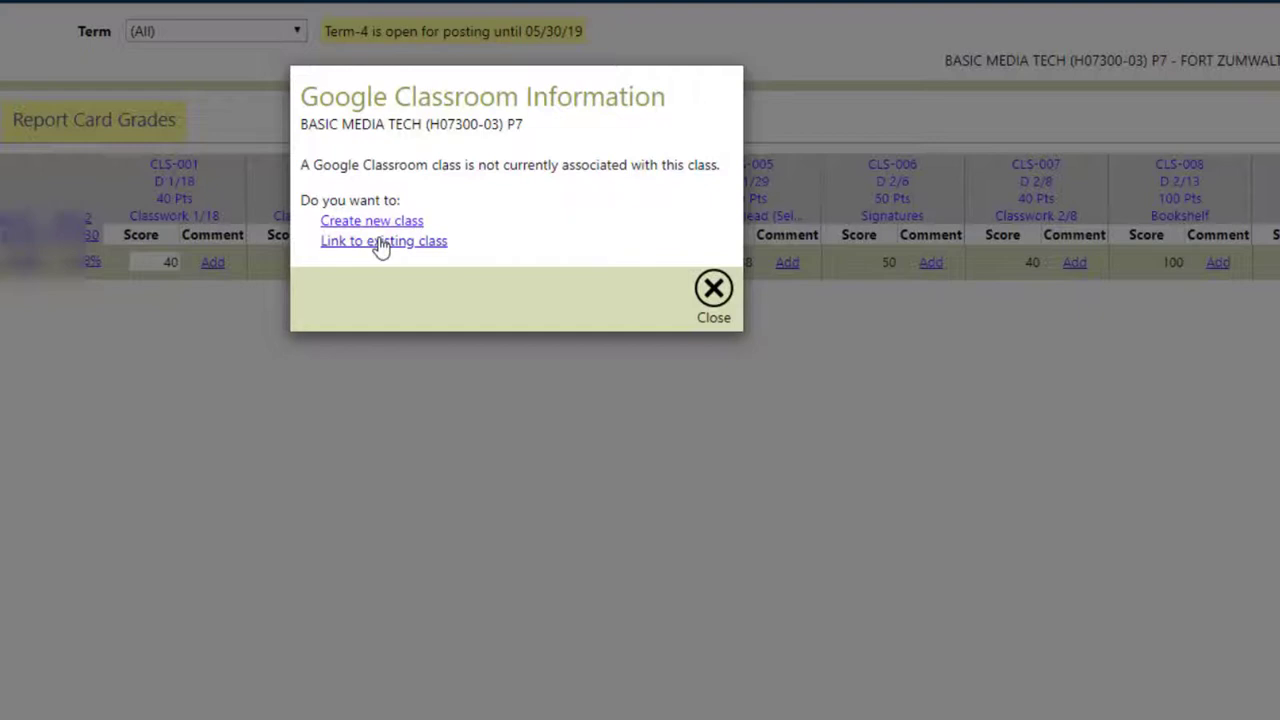
click(380, 241)
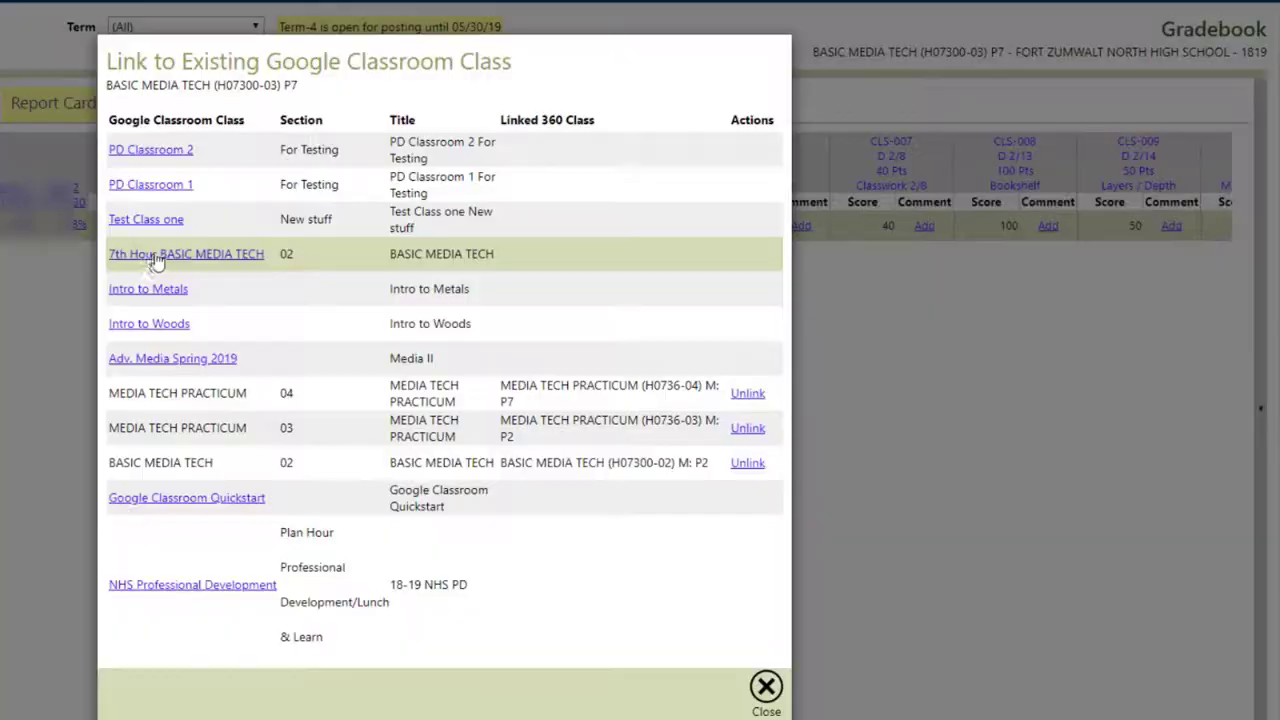
click(152, 258)
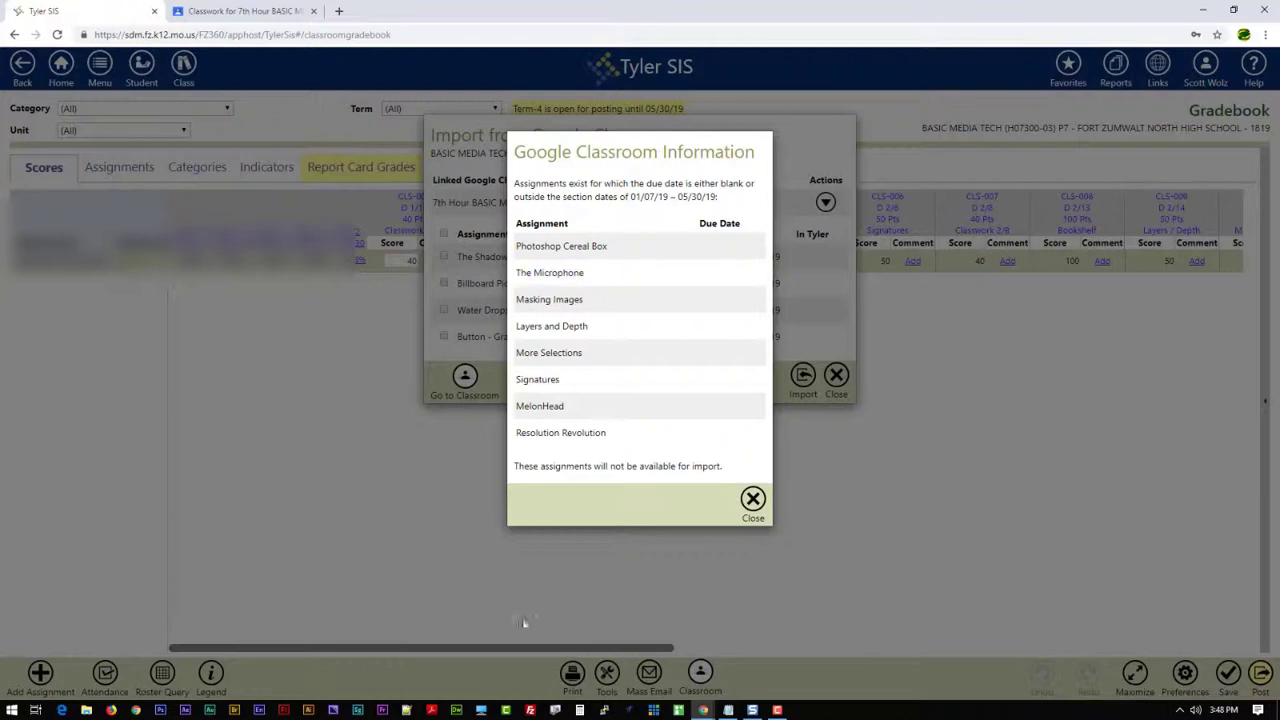
Dismiss the unavailable-assignments notice and select all four Classroom assignments for import
click(755, 510)
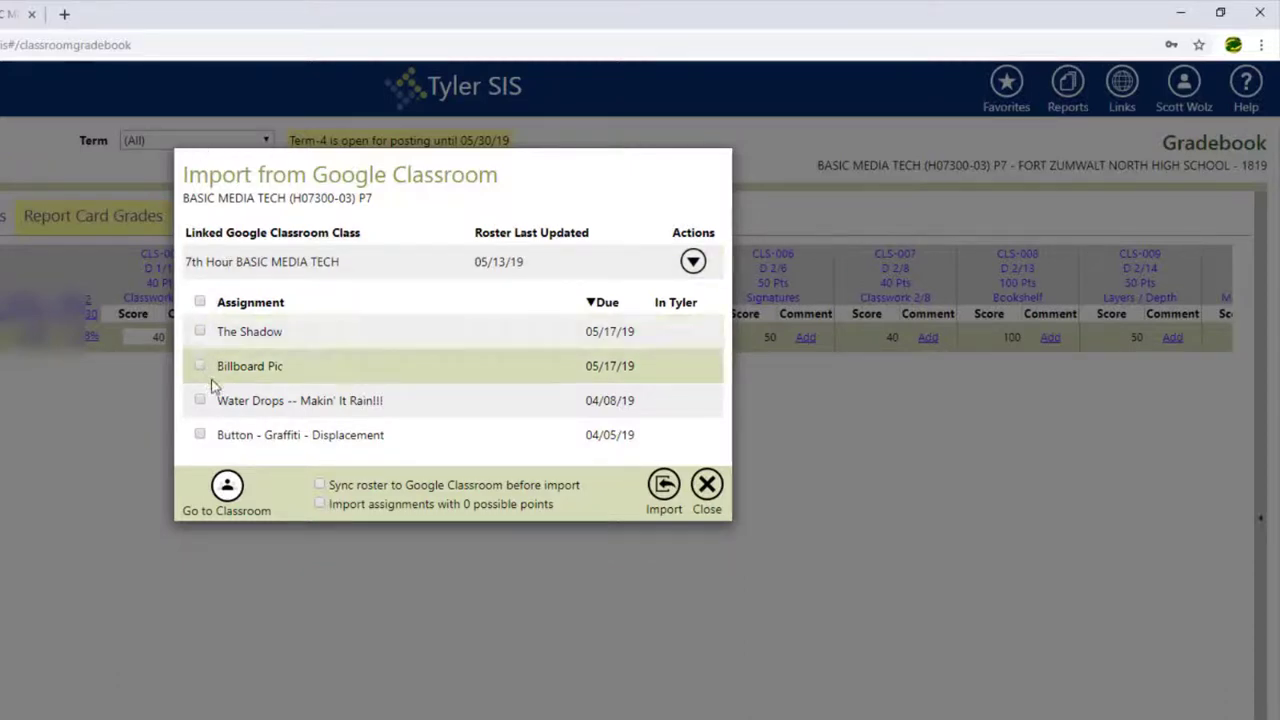
click(200, 301)
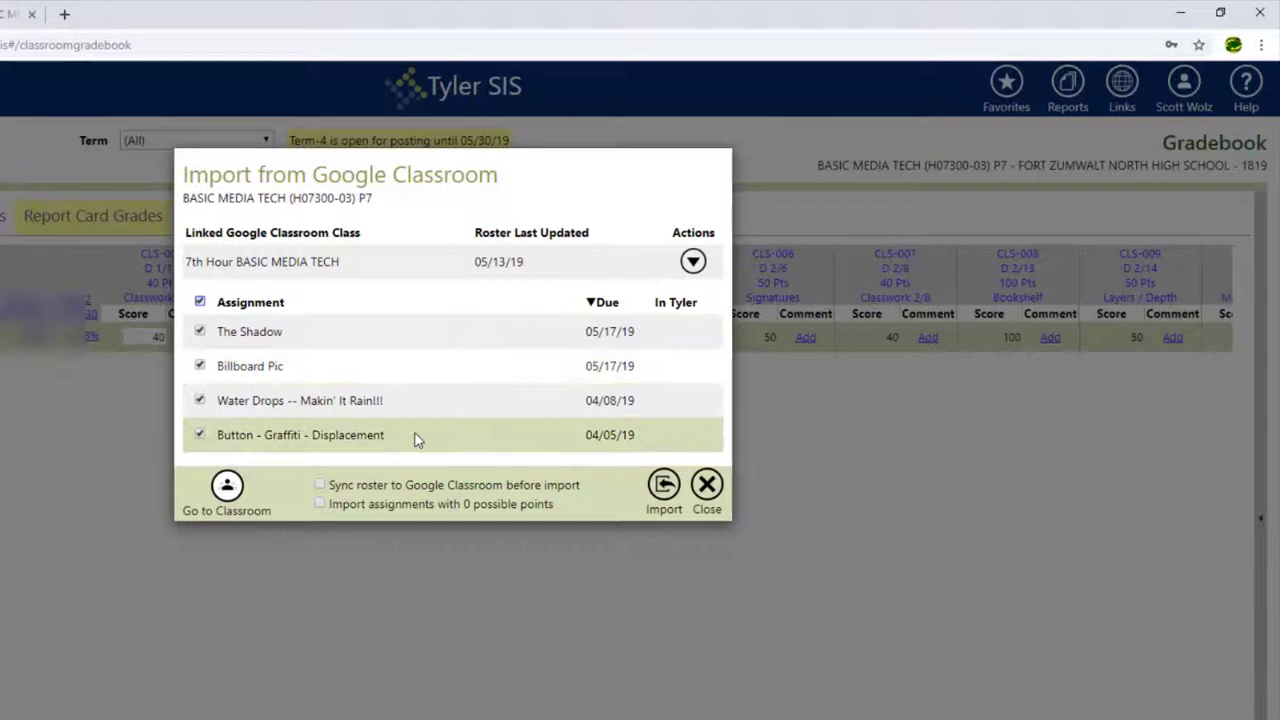
click(663, 488)
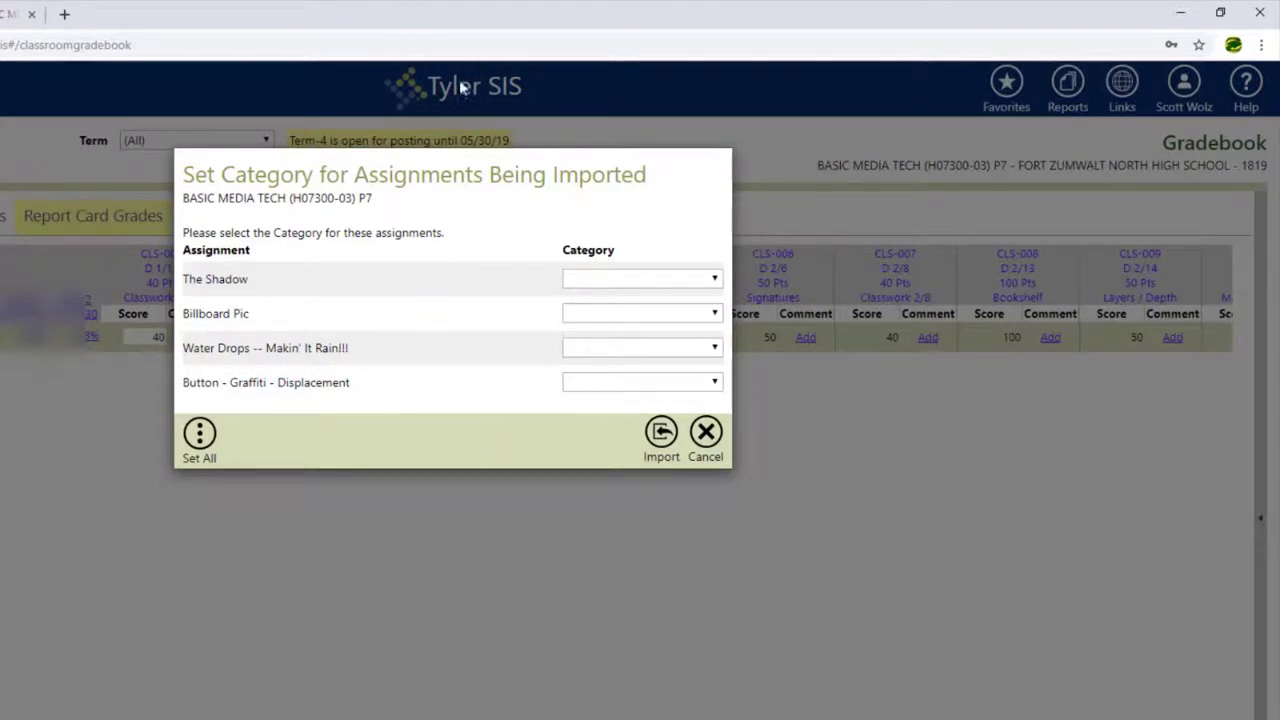
Set all four assignments' category to CLS - Classwork and import them
click(663, 279)
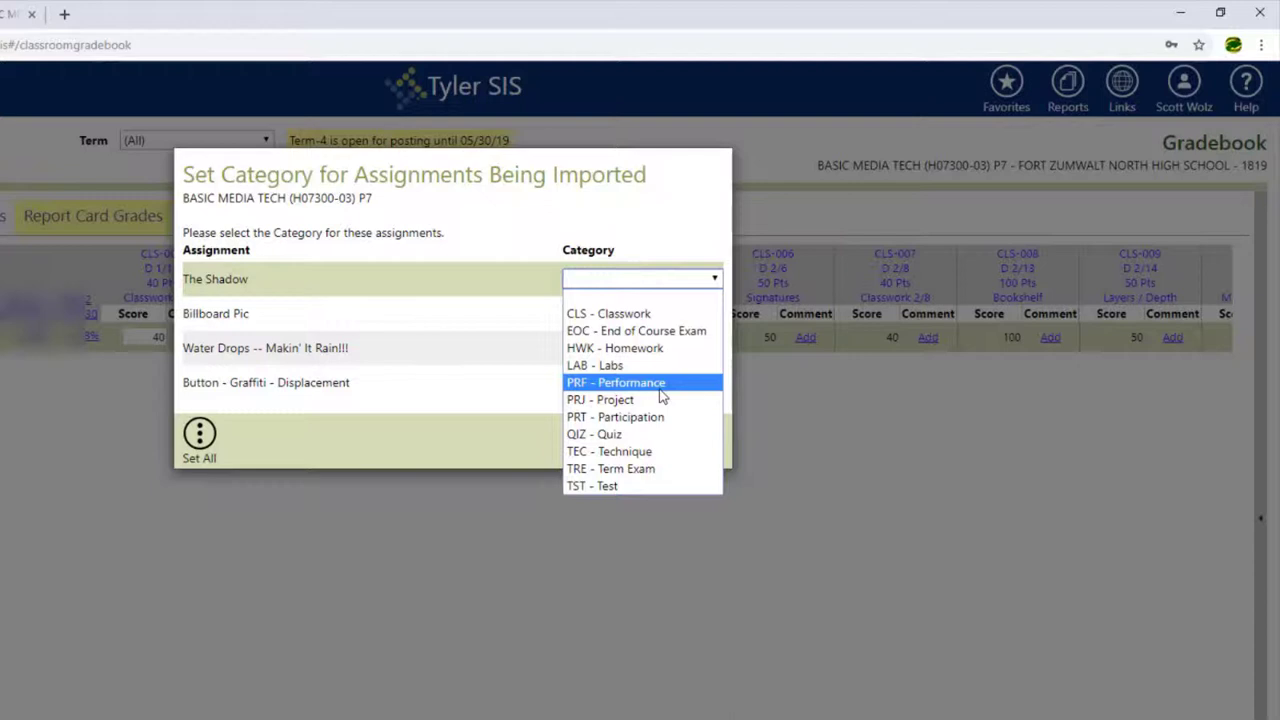
click(612, 314)
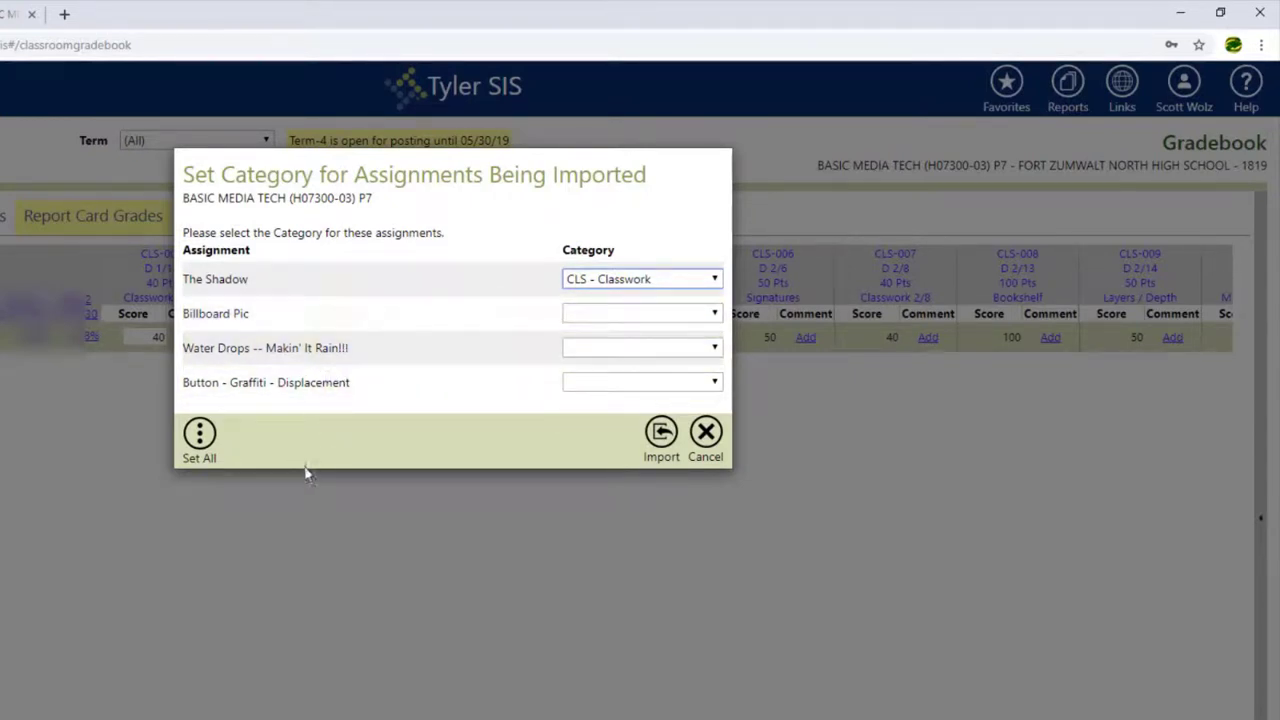
click(200, 438)
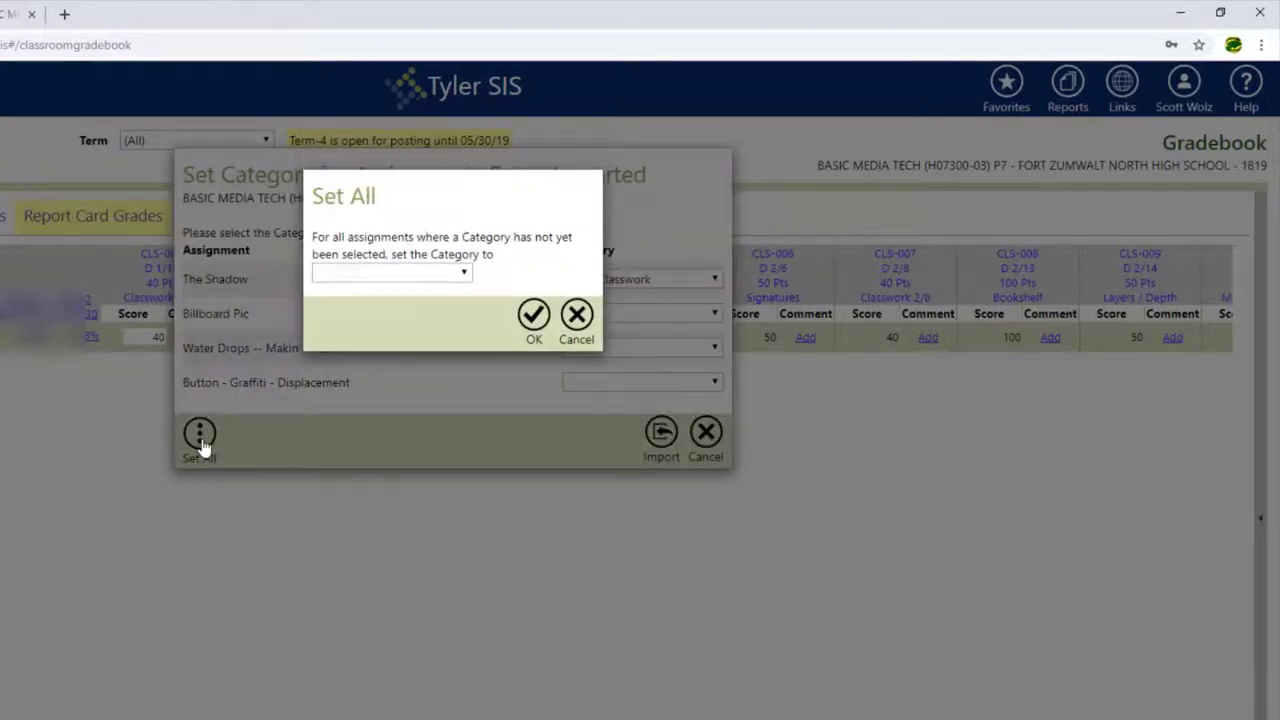
click(410, 272)
click(362, 309)
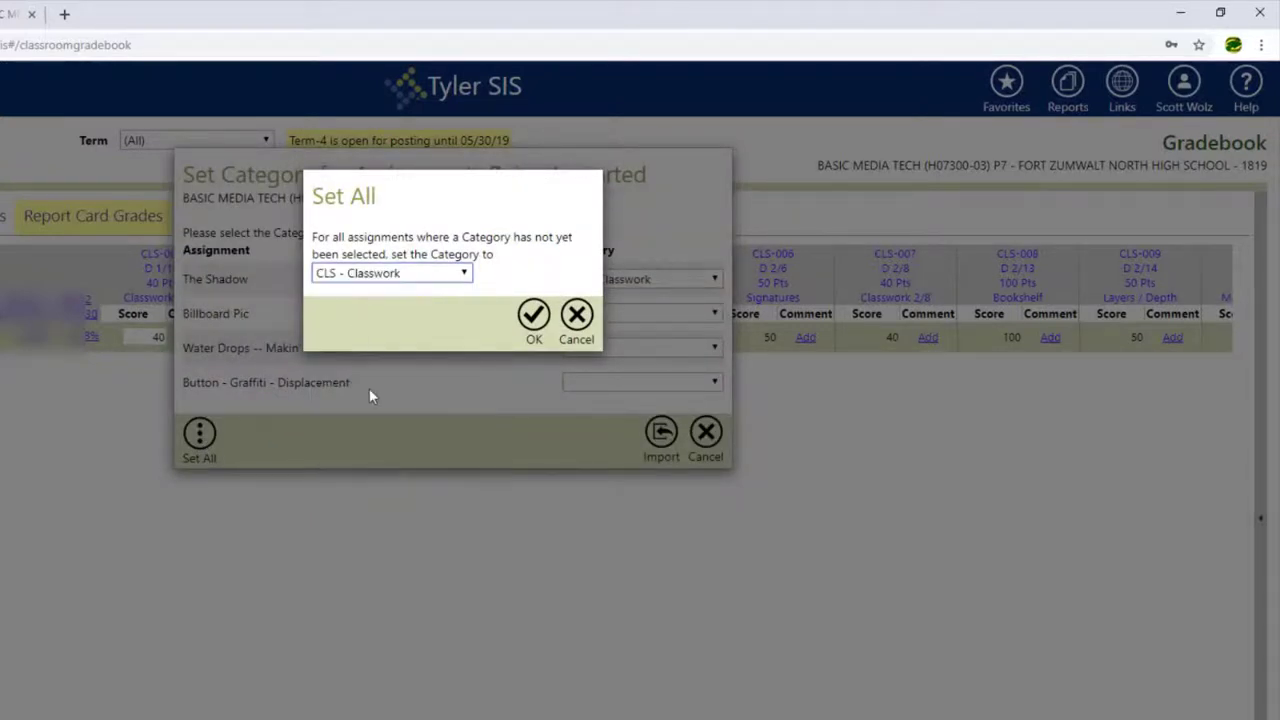
click(534, 322)
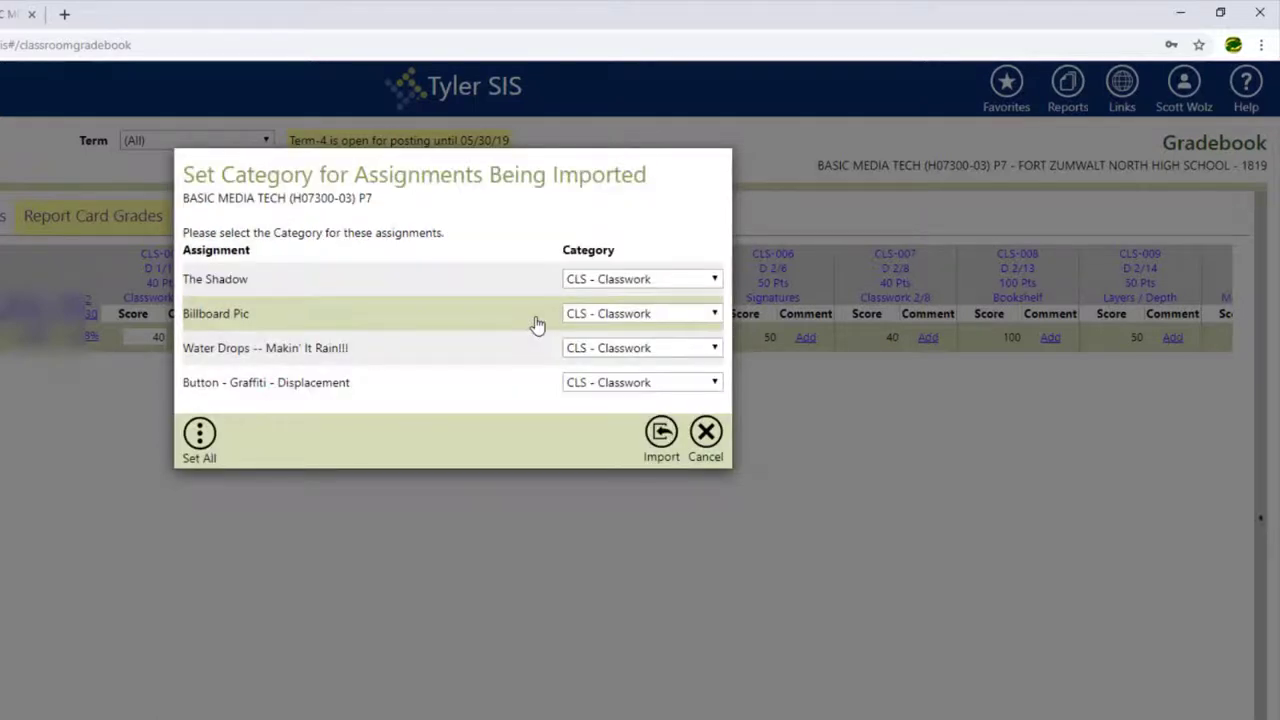
click(660, 434)
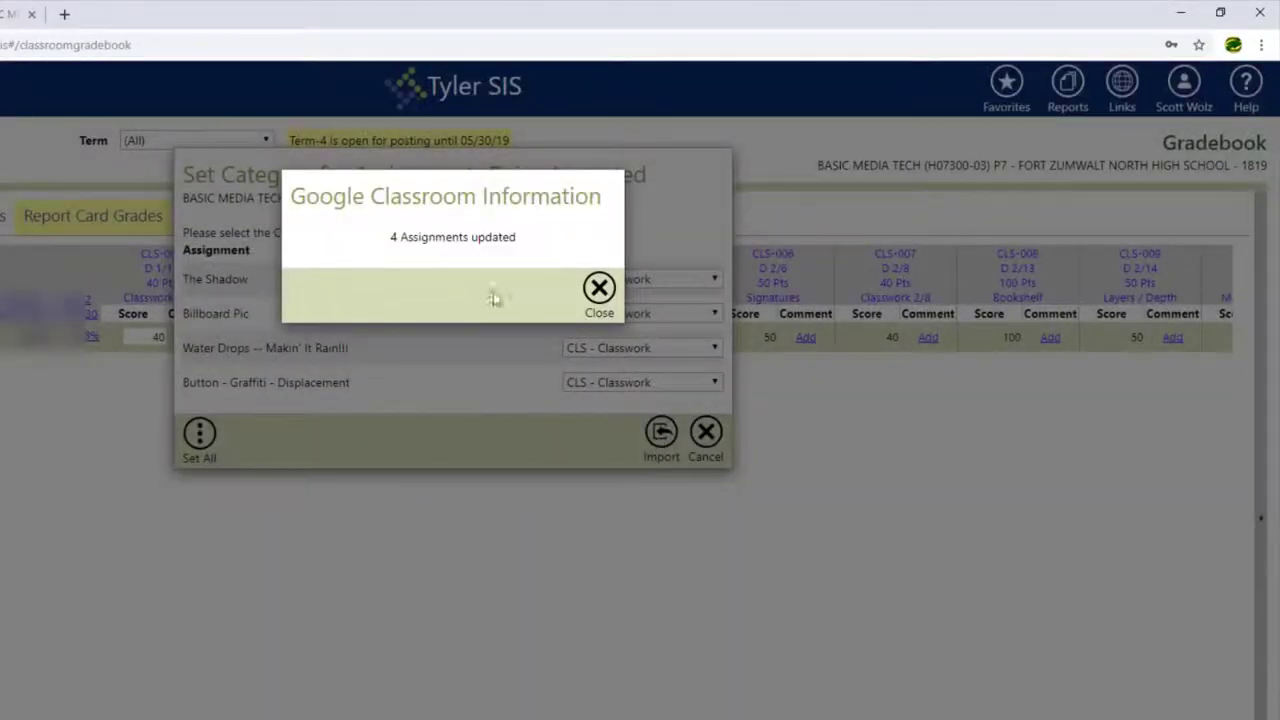
Close the update notice and import window to view new columns CLS-800 to CLS-803
click(598, 290)
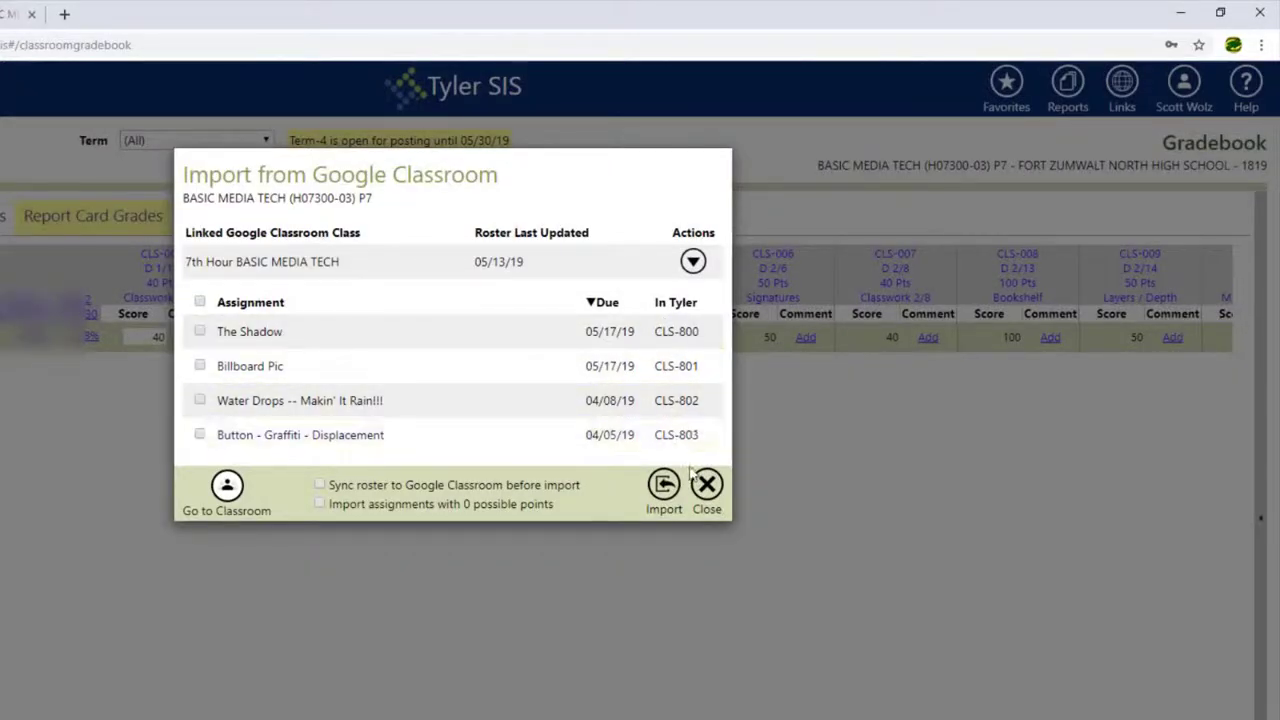
click(706, 486)
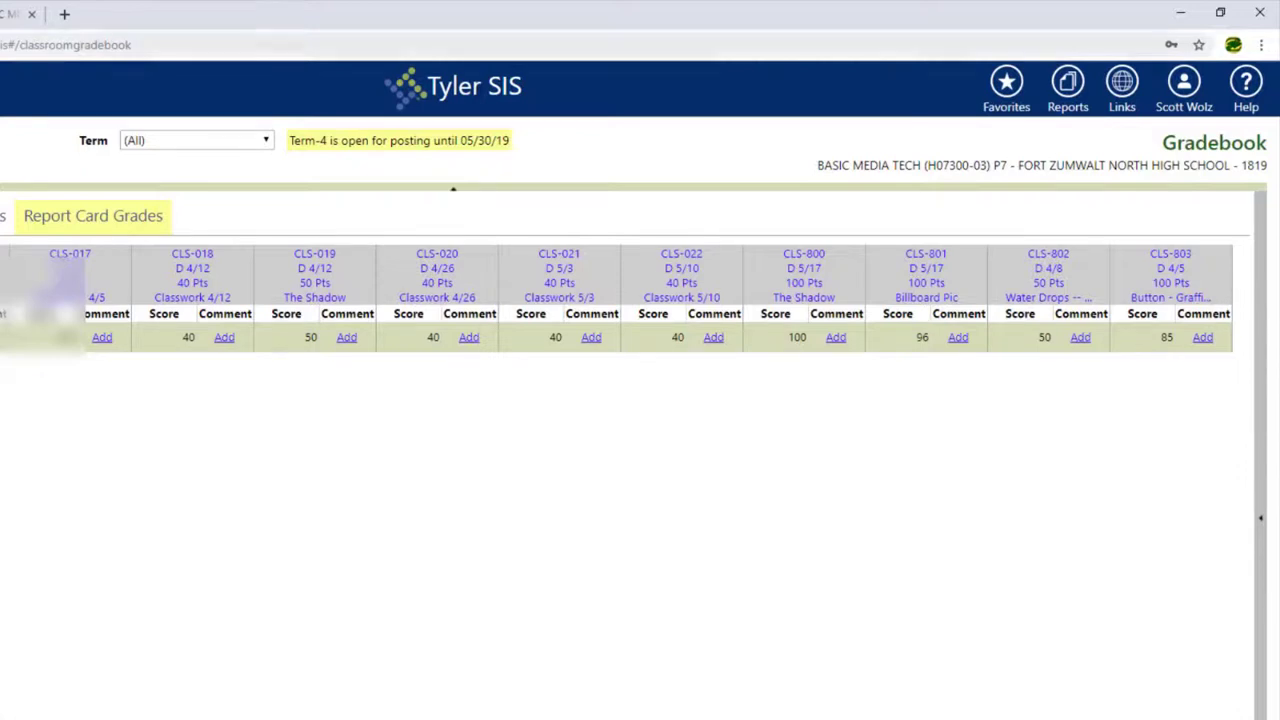
Create a Classroom assignment titled 'This Is a test assignment' worth 10 points
click(10, 14)
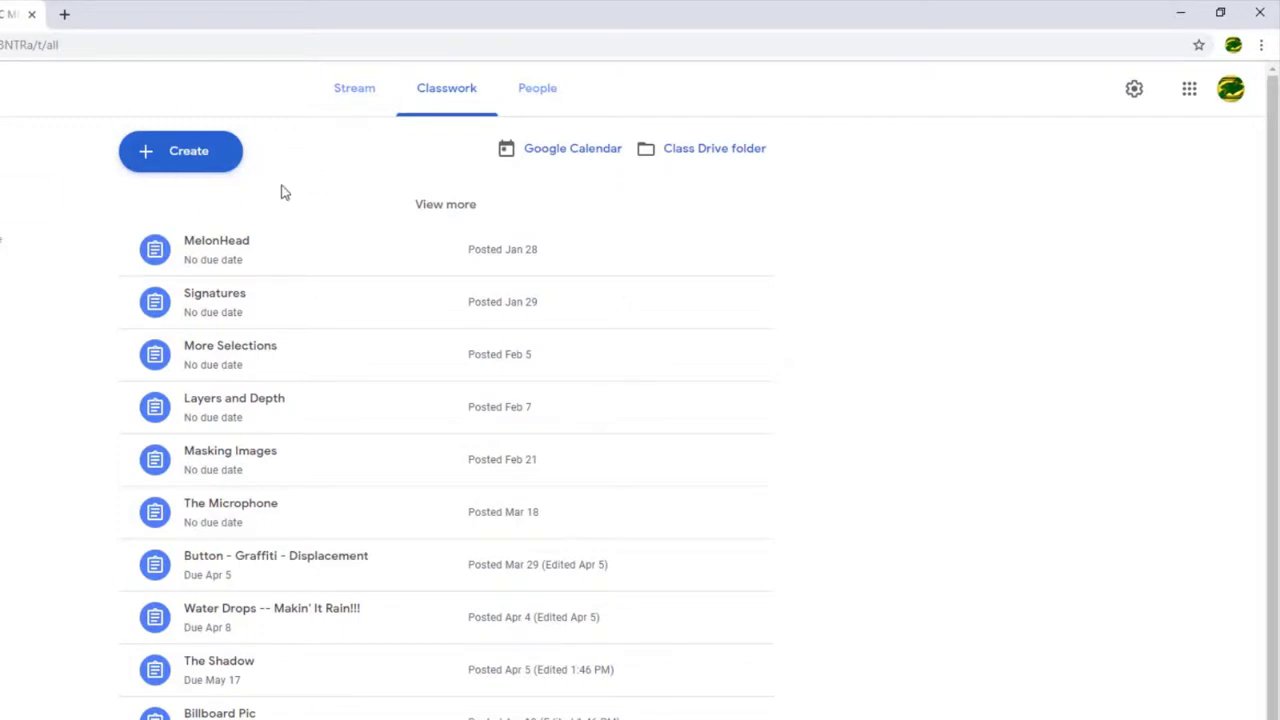
click(135, 165)
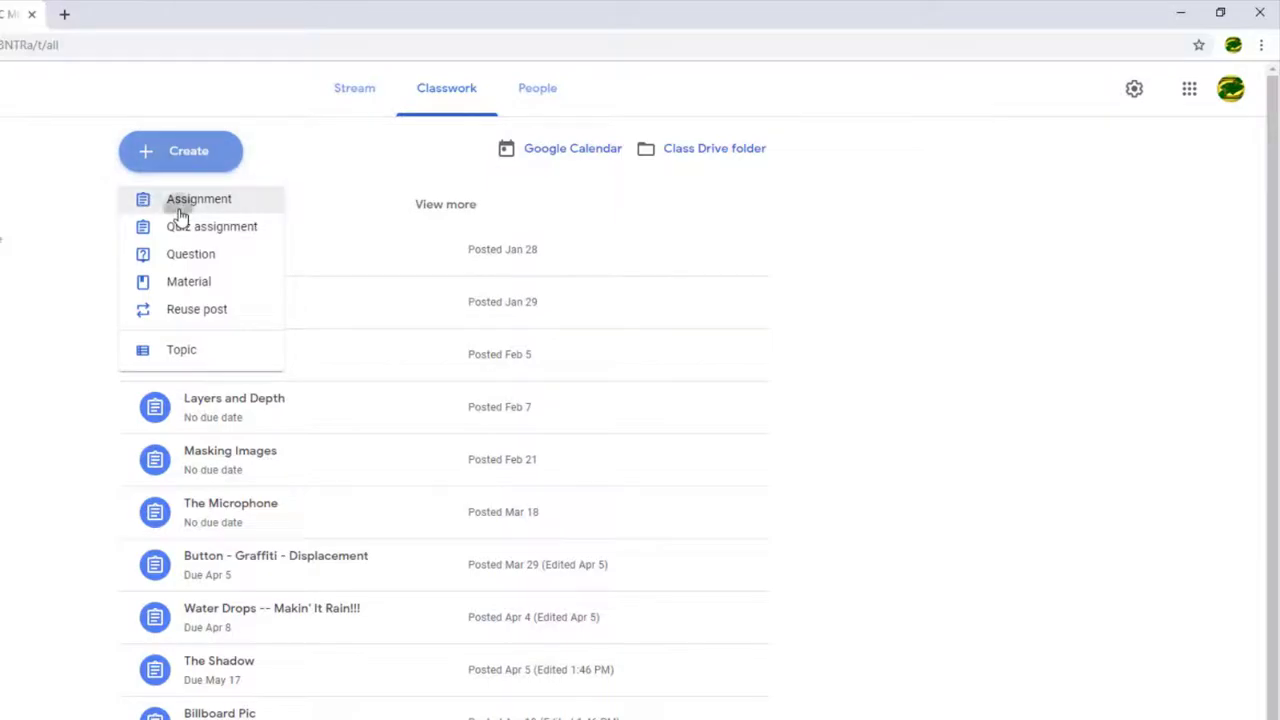
click(180, 208)
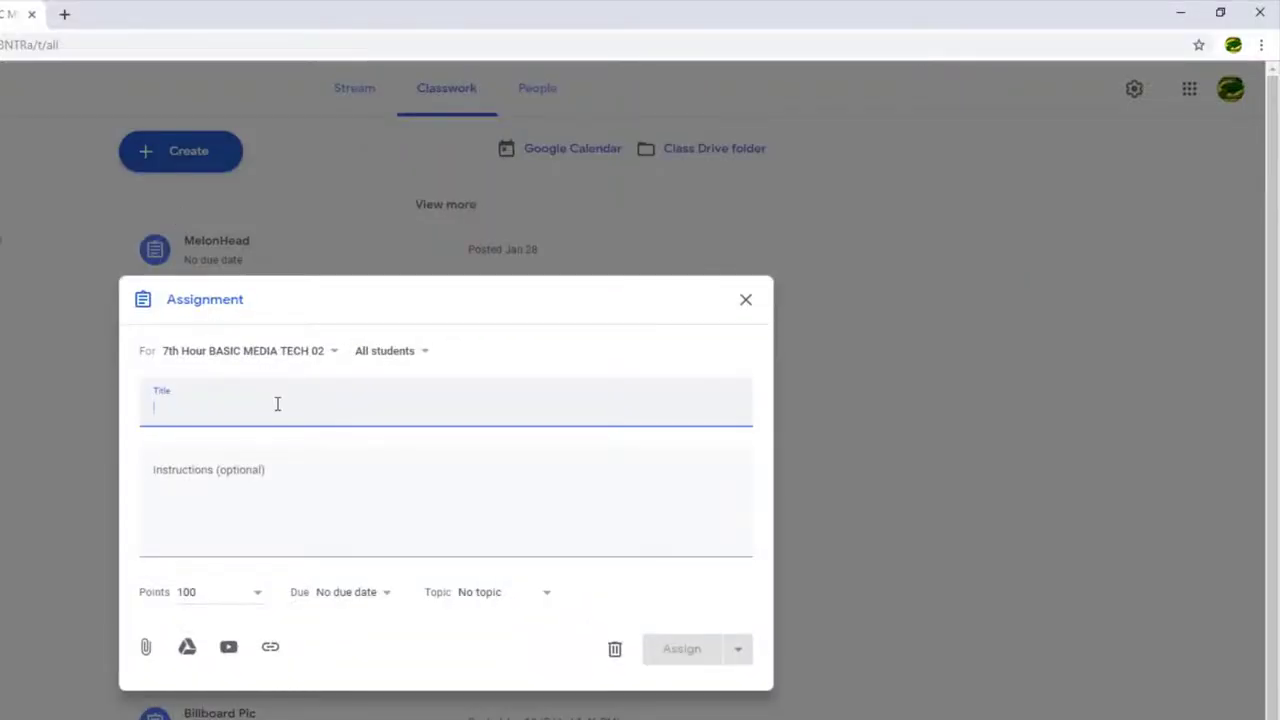
text(T)
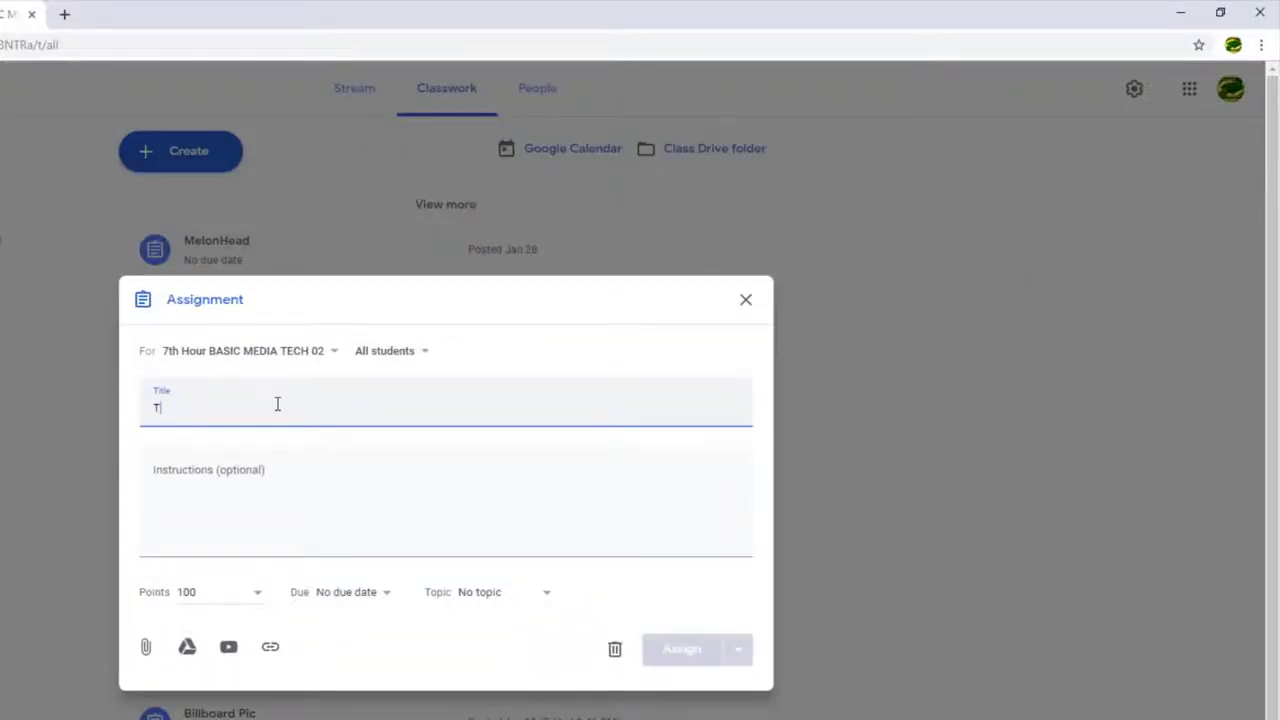
text(his Is a test a)
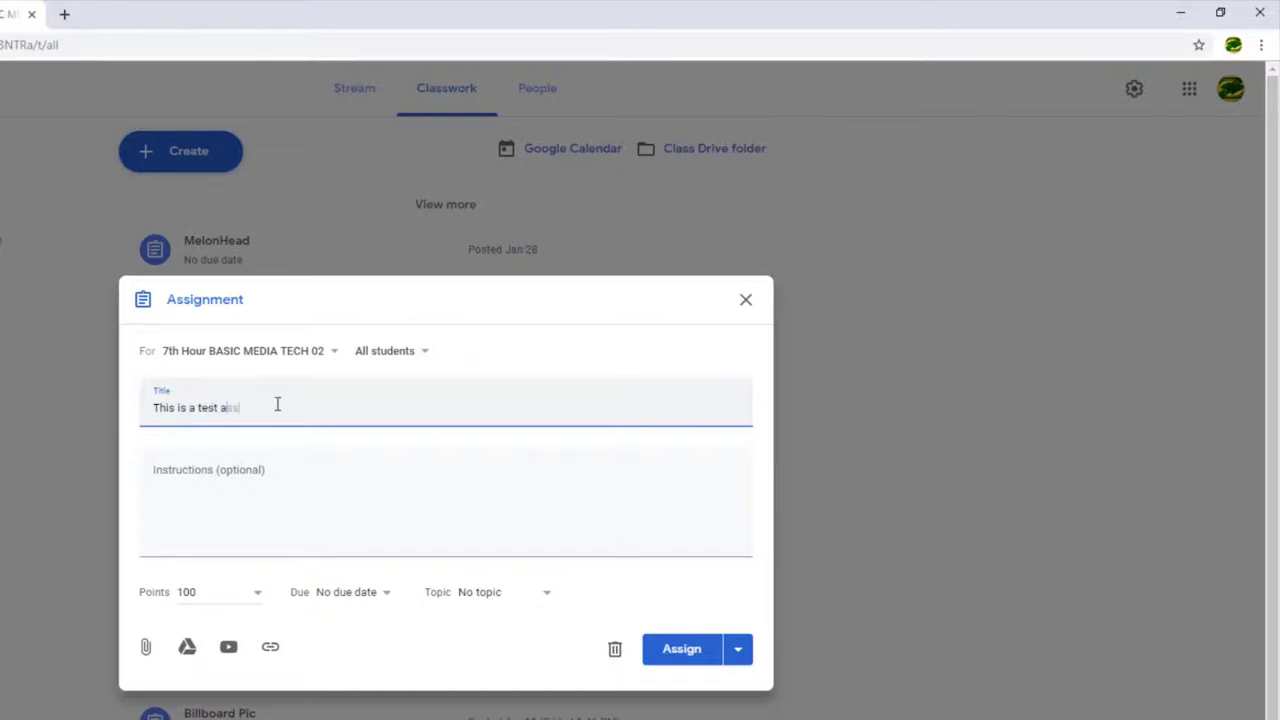
text(ssignment)
click(251, 594)
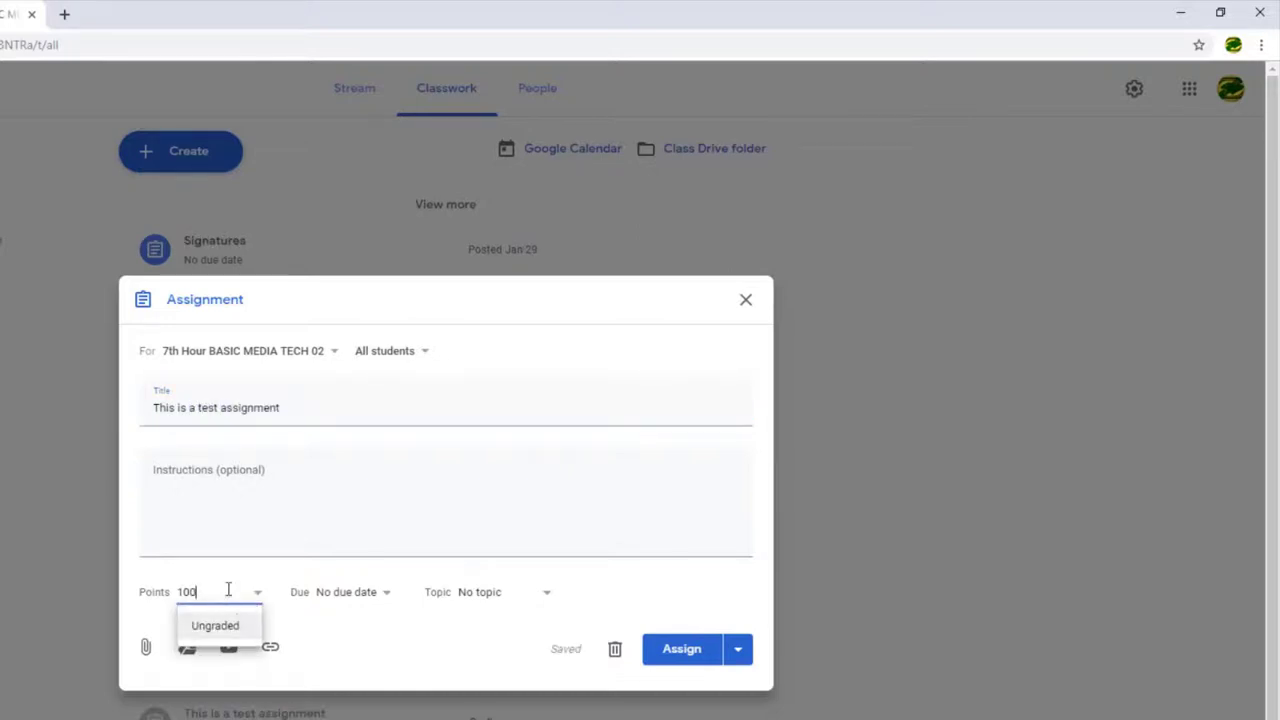
key(BackSpace)
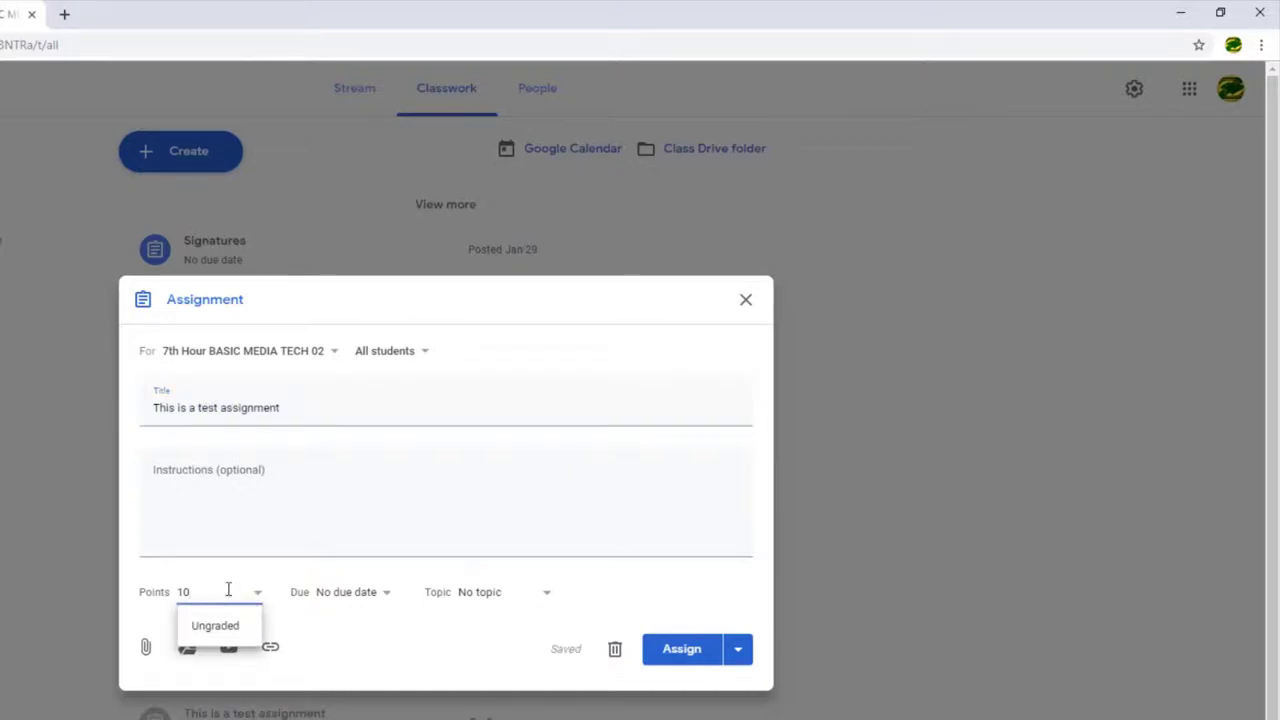
Set the assignment's due date to May 17 and post it to the class
click(368, 594)
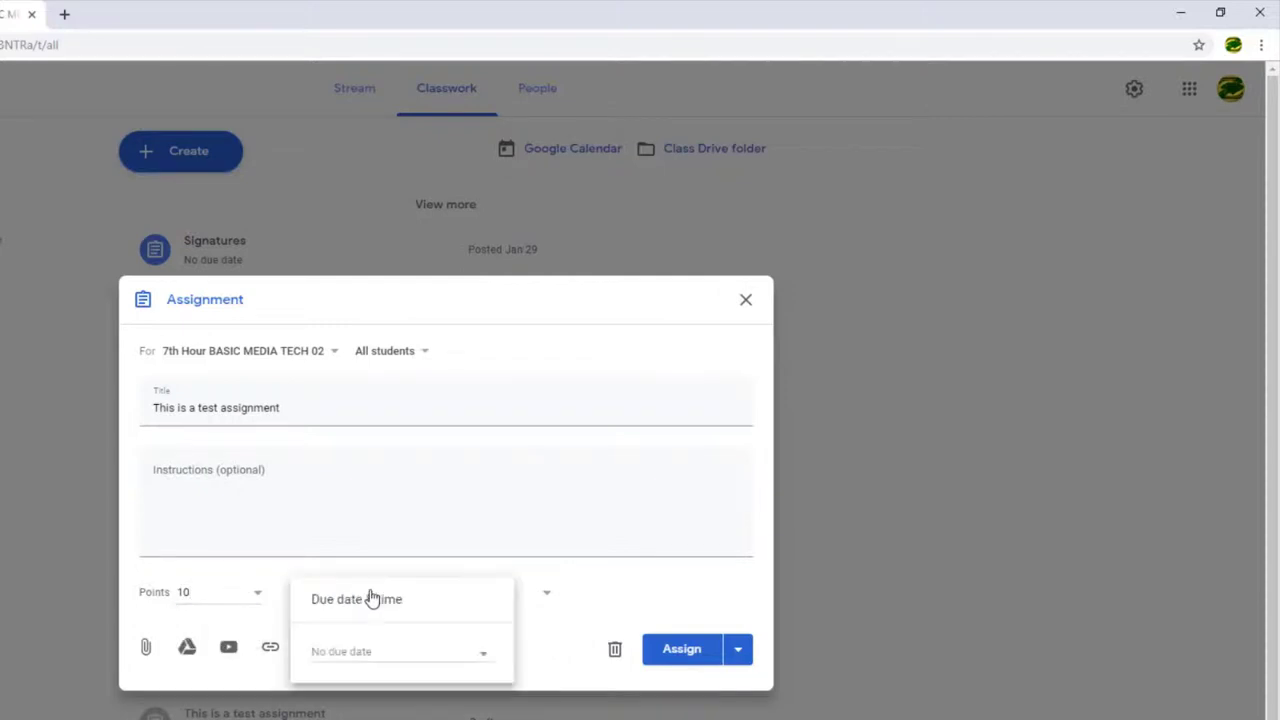
click(385, 656)
click(461, 719)
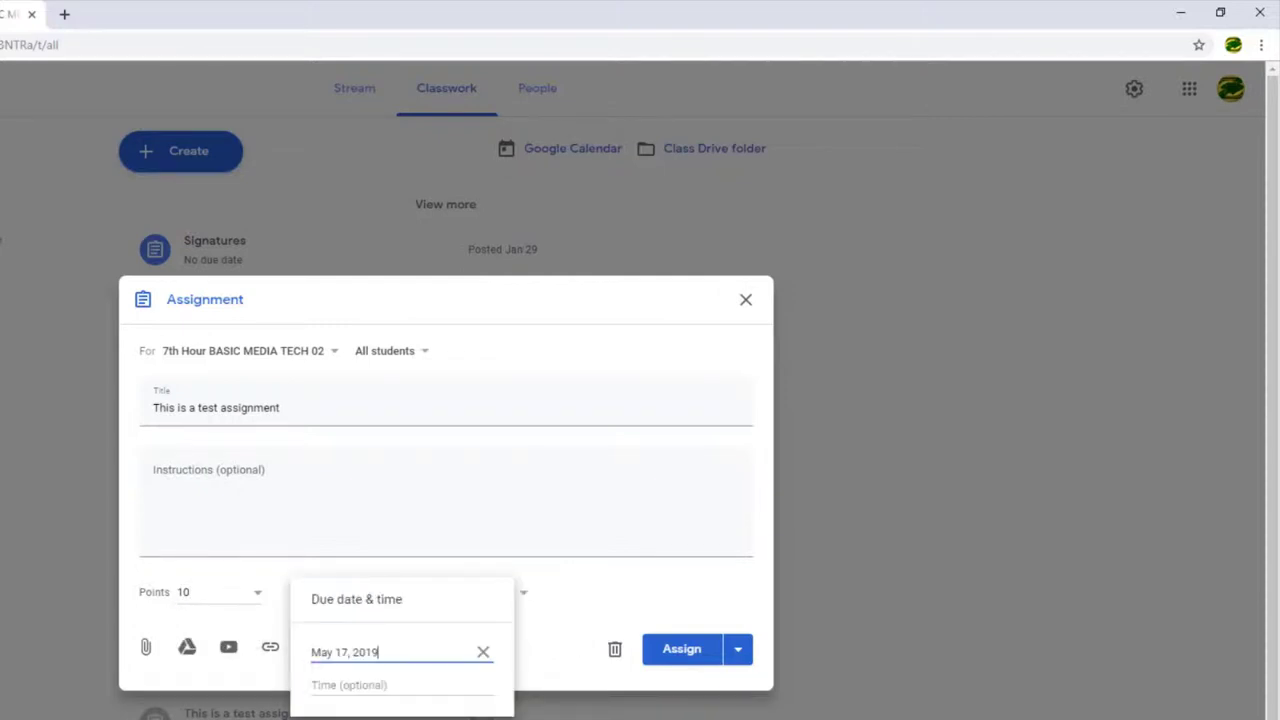
click(677, 586)
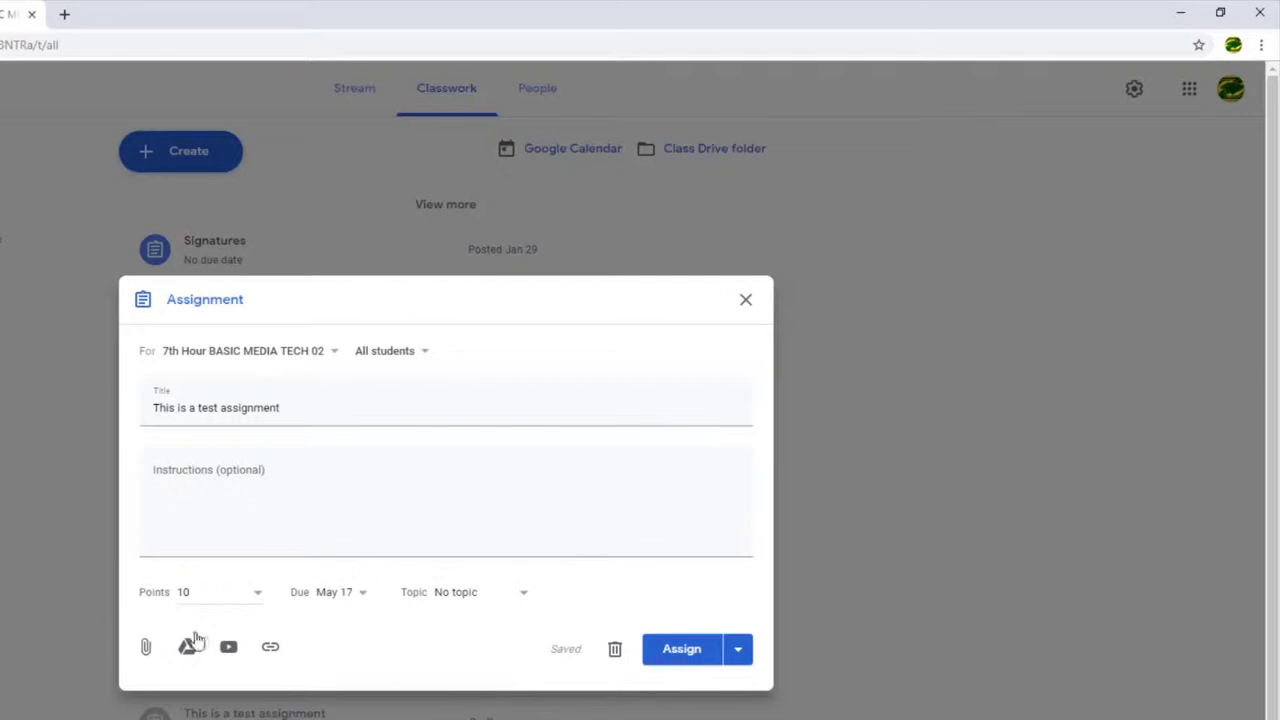
click(681, 650)
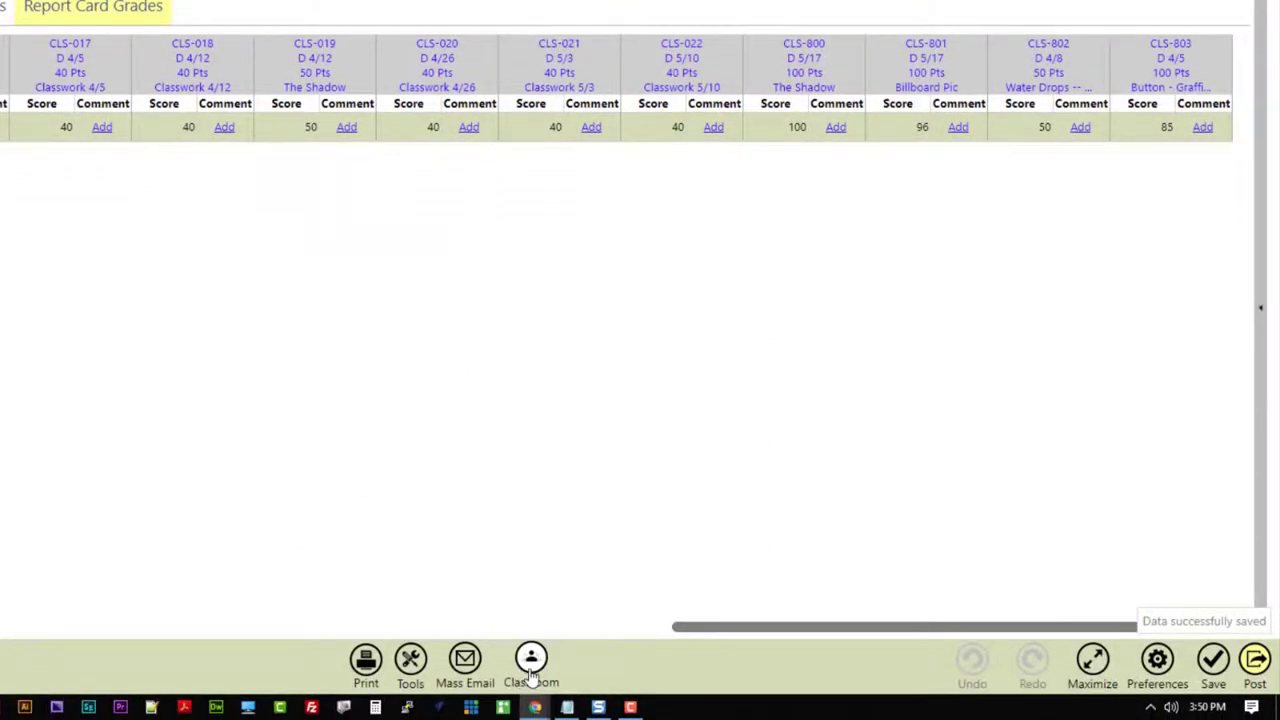
Select 'This is a test assignment', due 05/17/19, in the Classroom import window
click(529, 674)
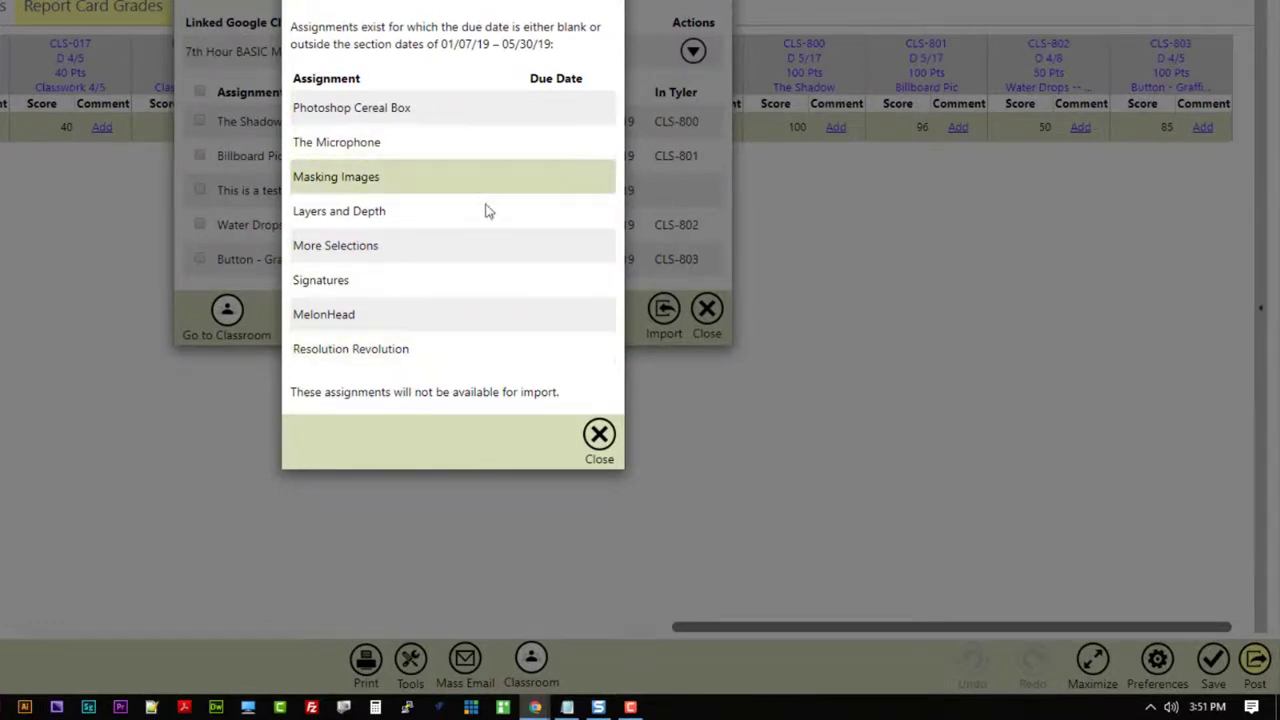
click(600, 437)
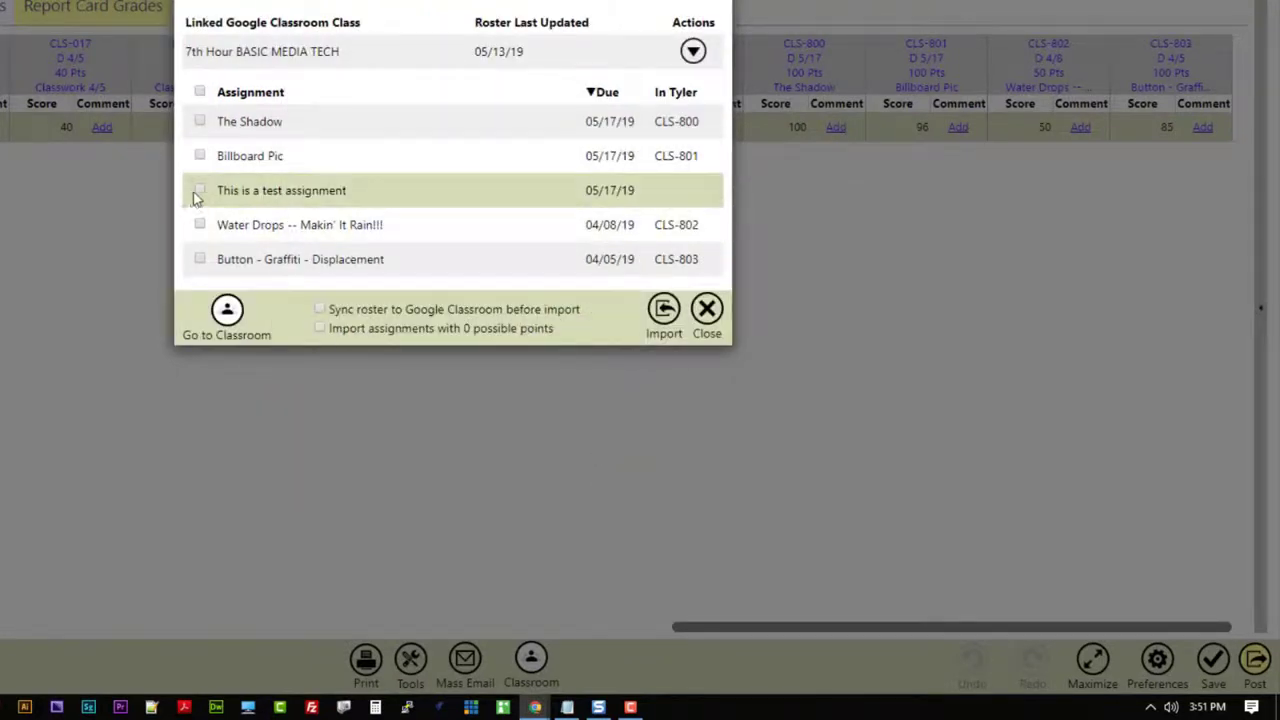
drag(672, 196, 362, 196)
click(200, 190)
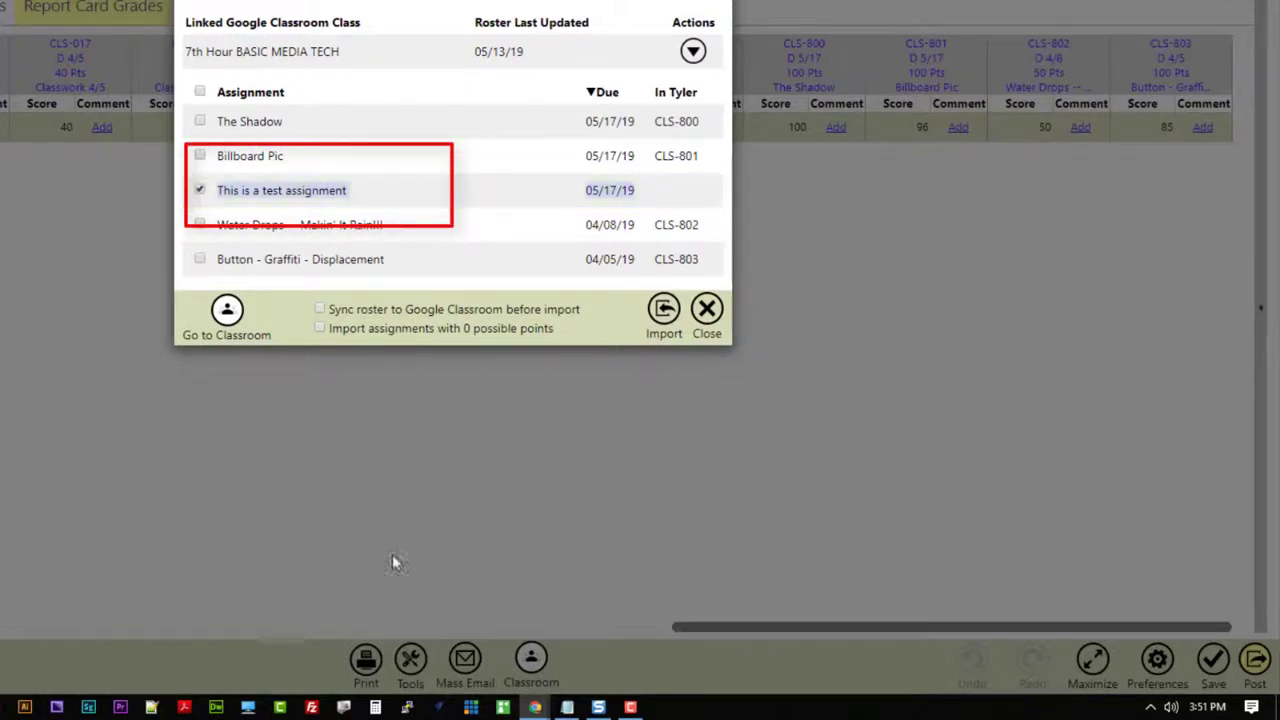
click(664, 312)
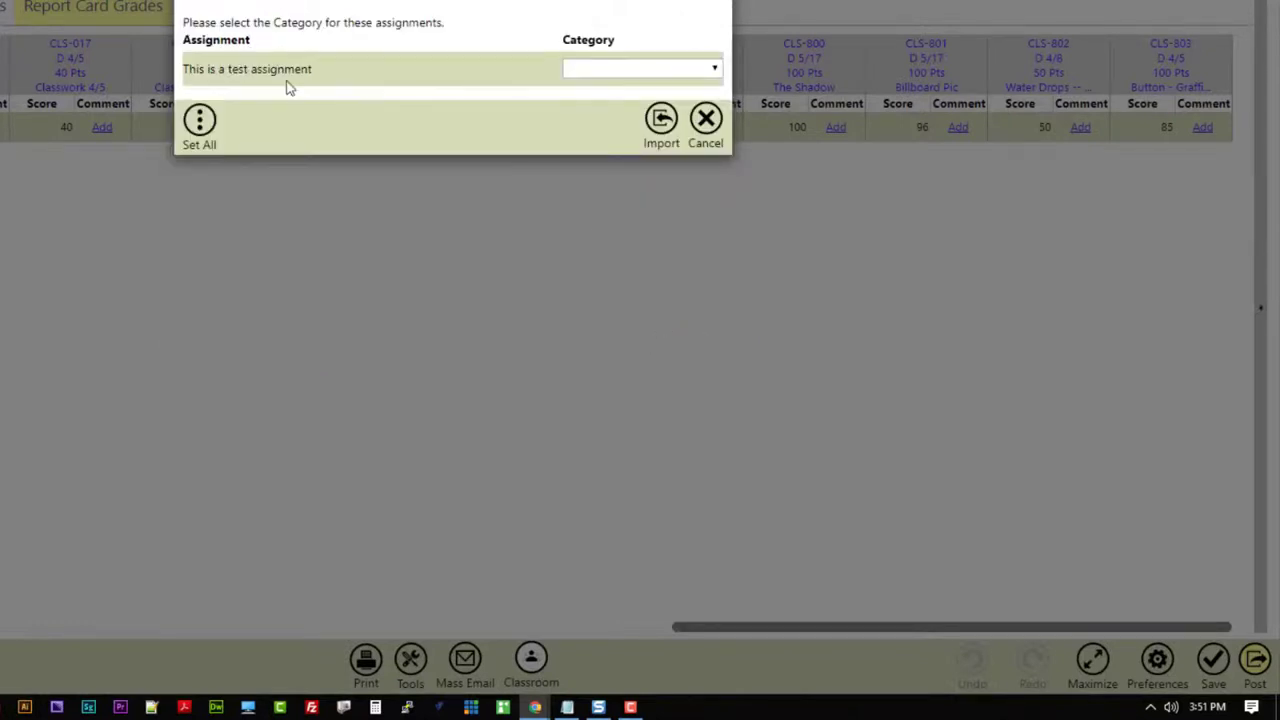
Import it under CLS - Classwork and return to the gradebook
click(622, 70)
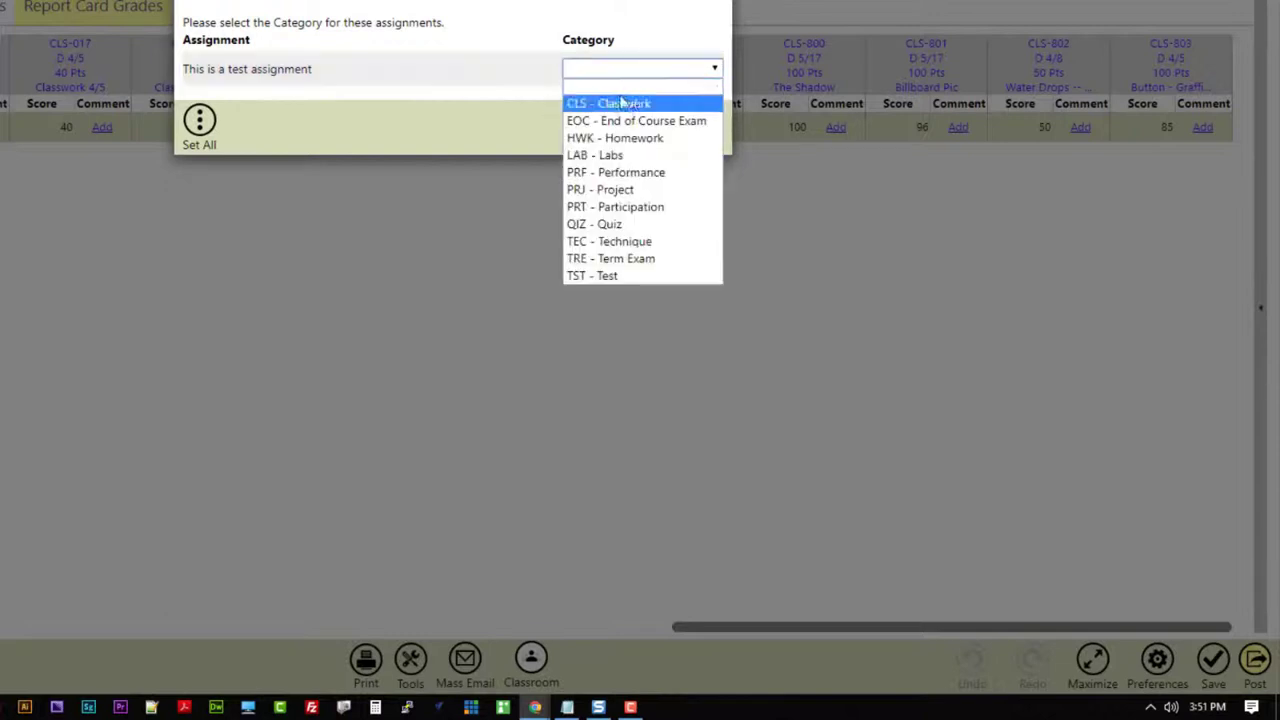
click(632, 103)
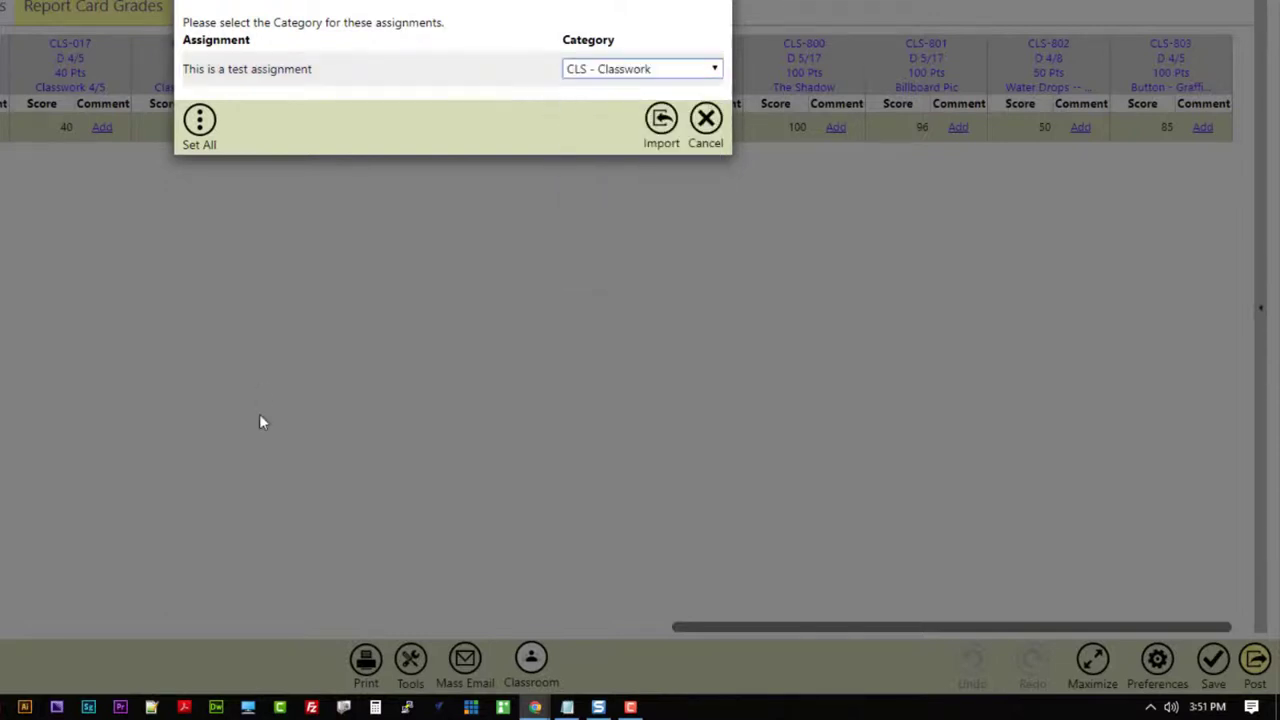
click(661, 120)
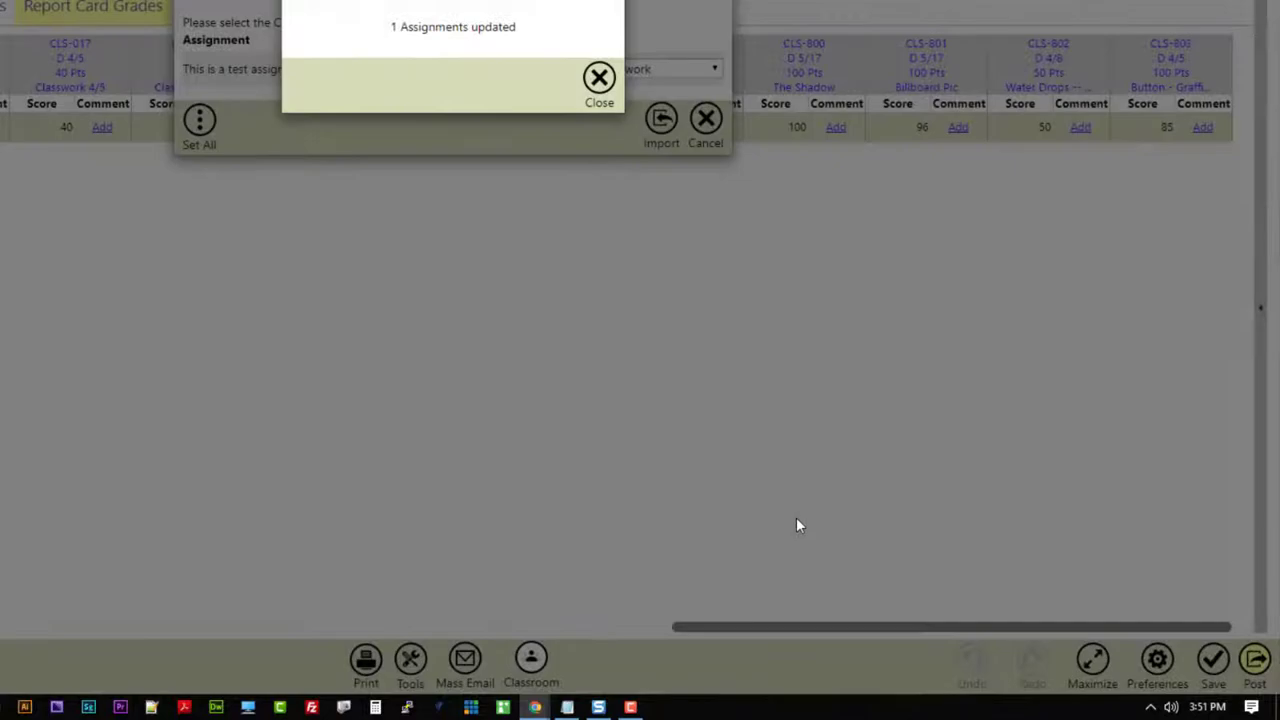
click(598, 77)
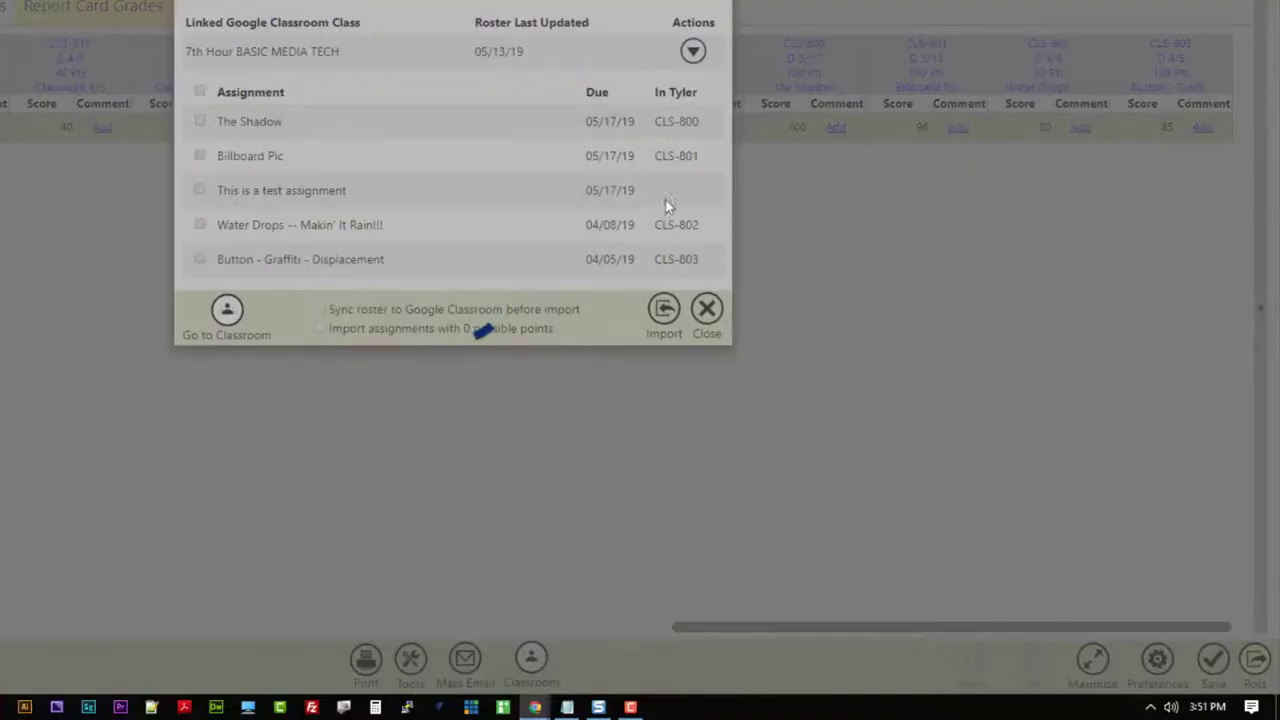
click(707, 311)
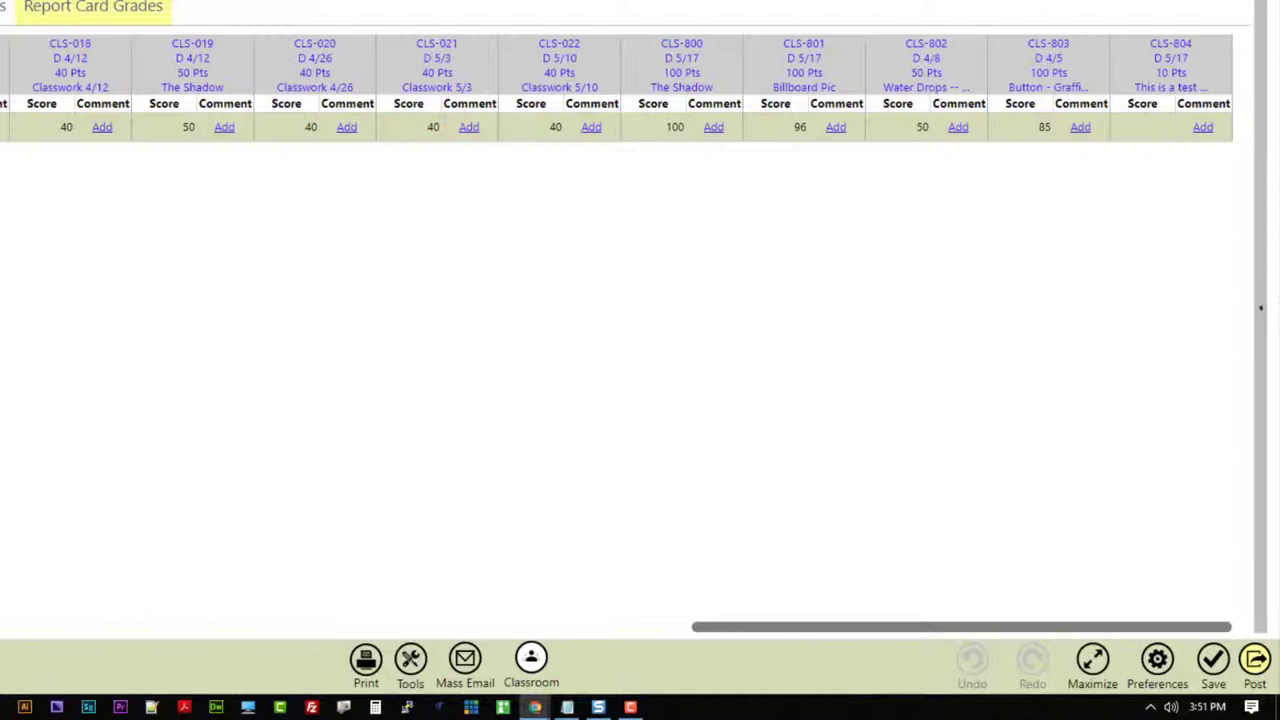
Change the student's Billboard Pic grade from 96 to 98 and return it
key(alt+Tab)
scroll(445, 340, down, 1)
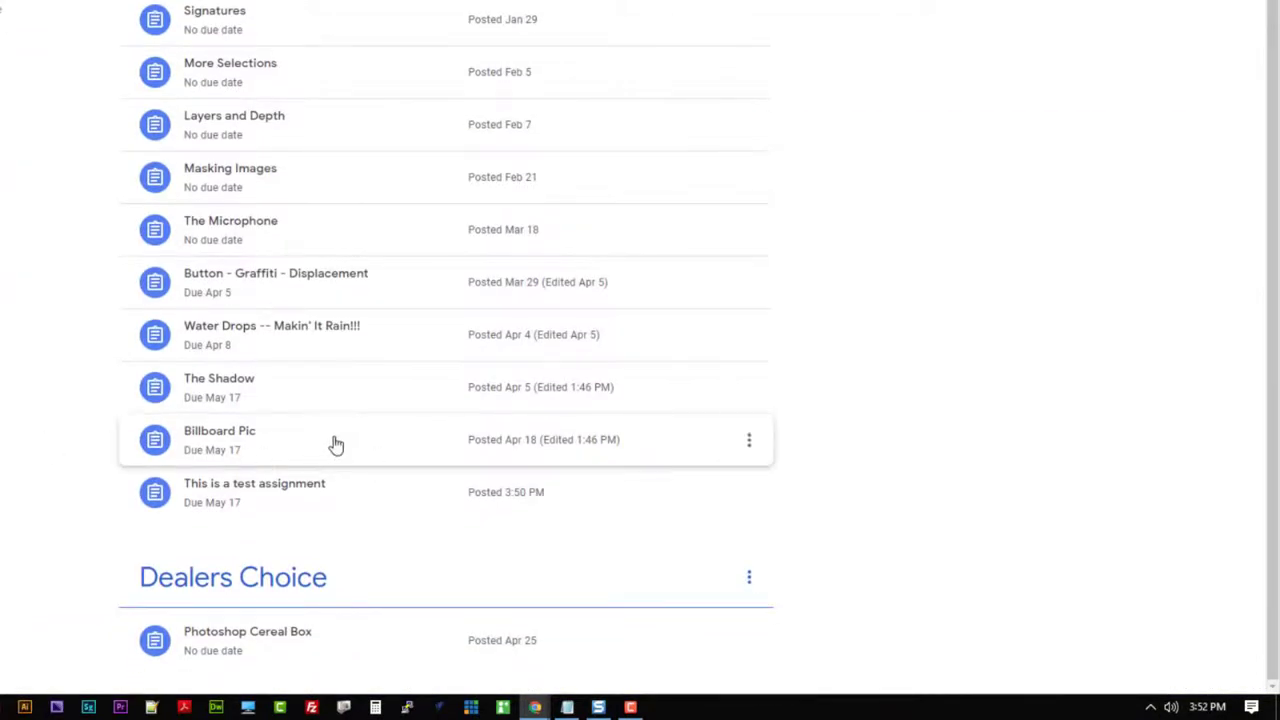
click(287, 443)
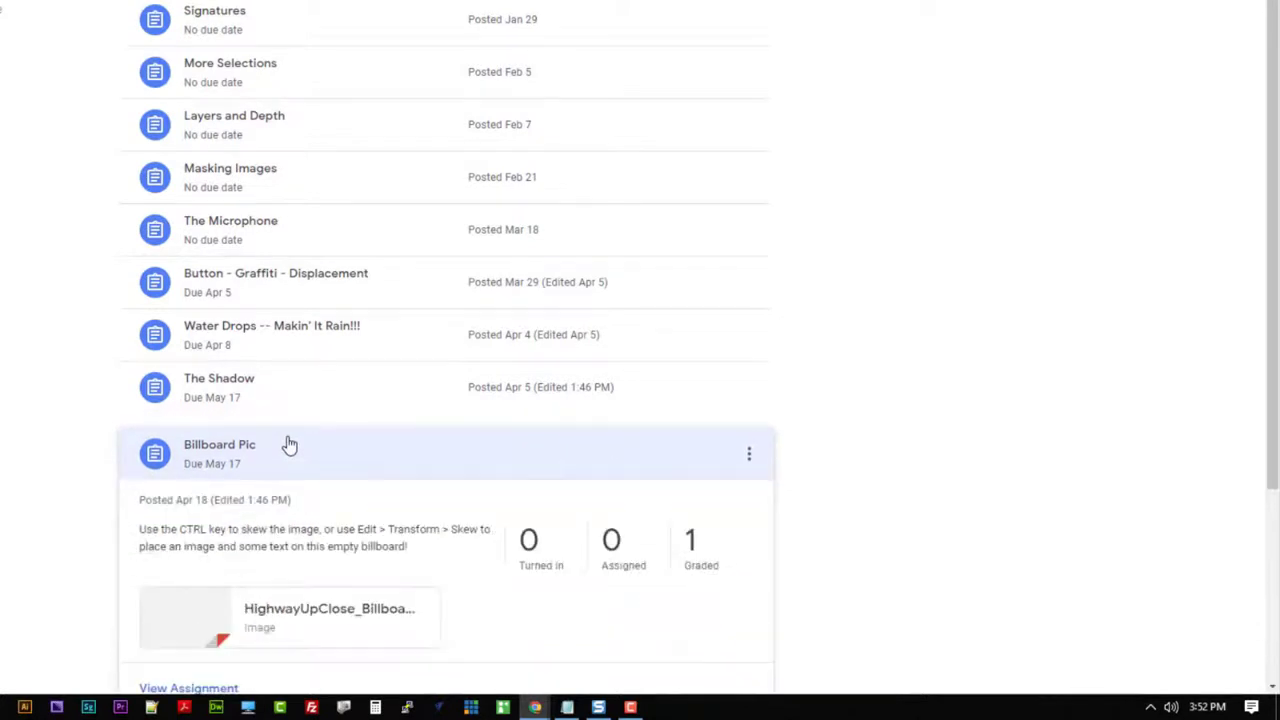
click(725, 317)
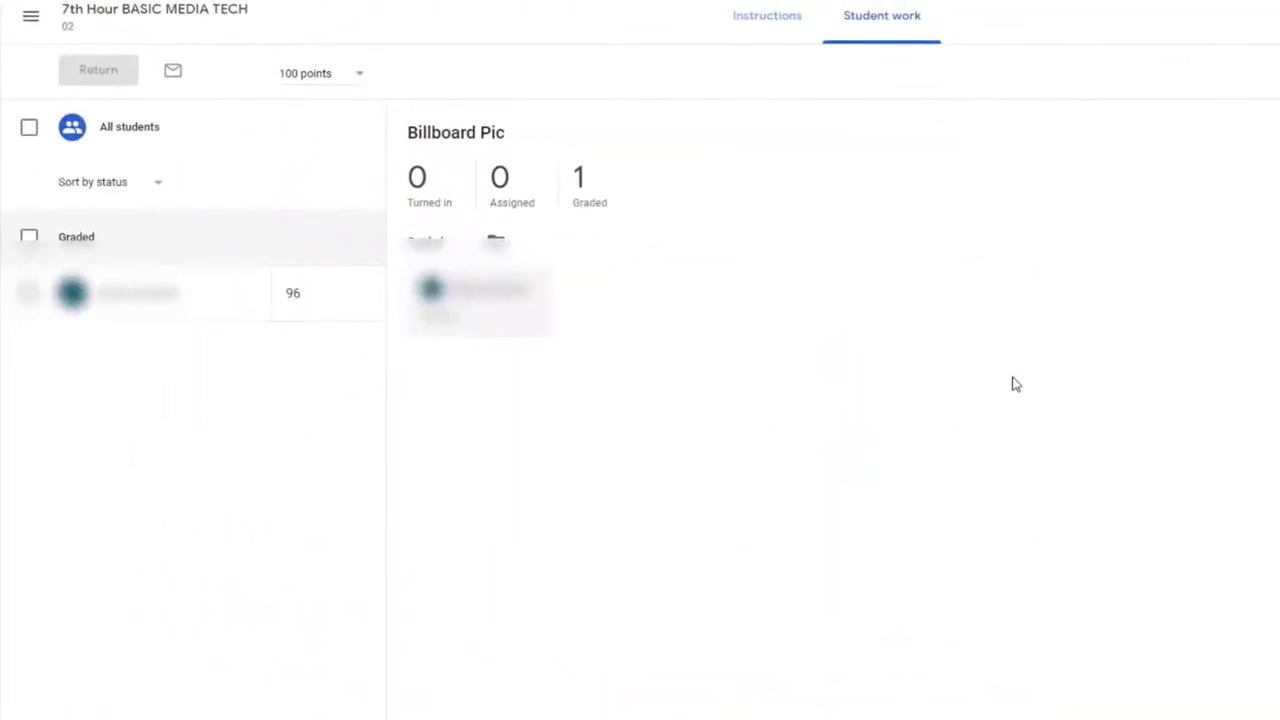
click(300, 290)
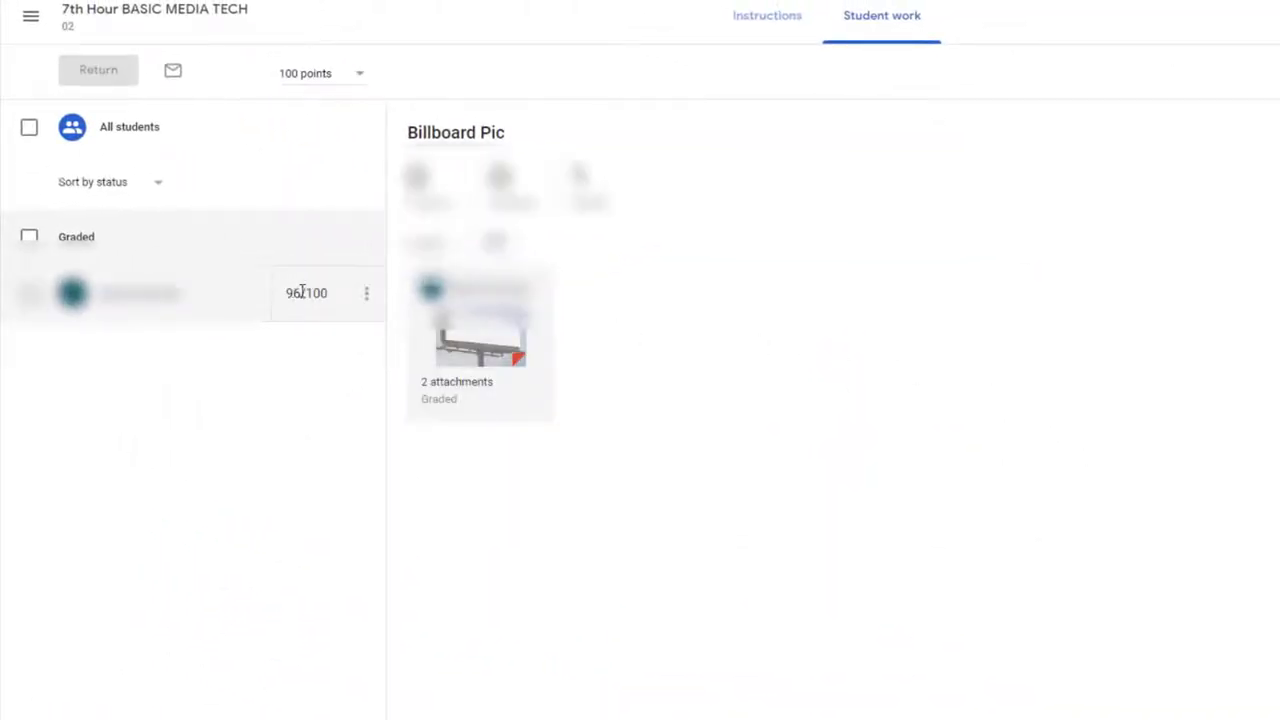
key(BackSpace)
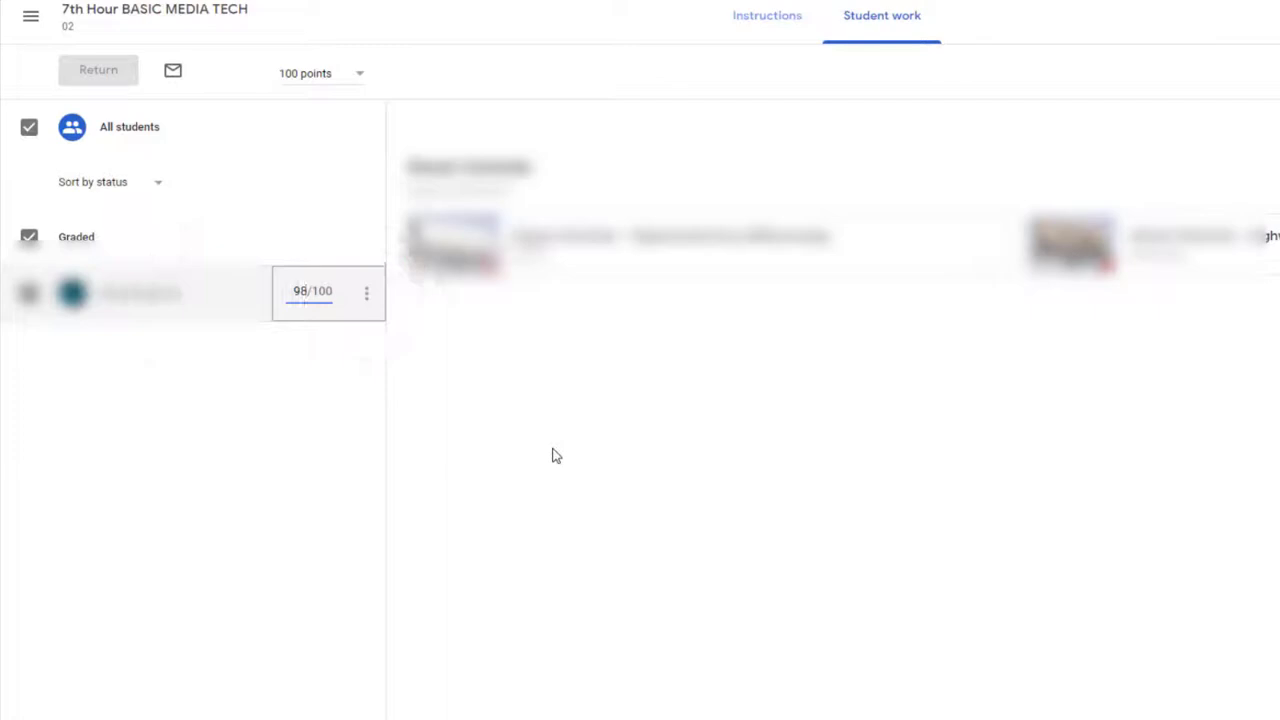
click(800, 540)
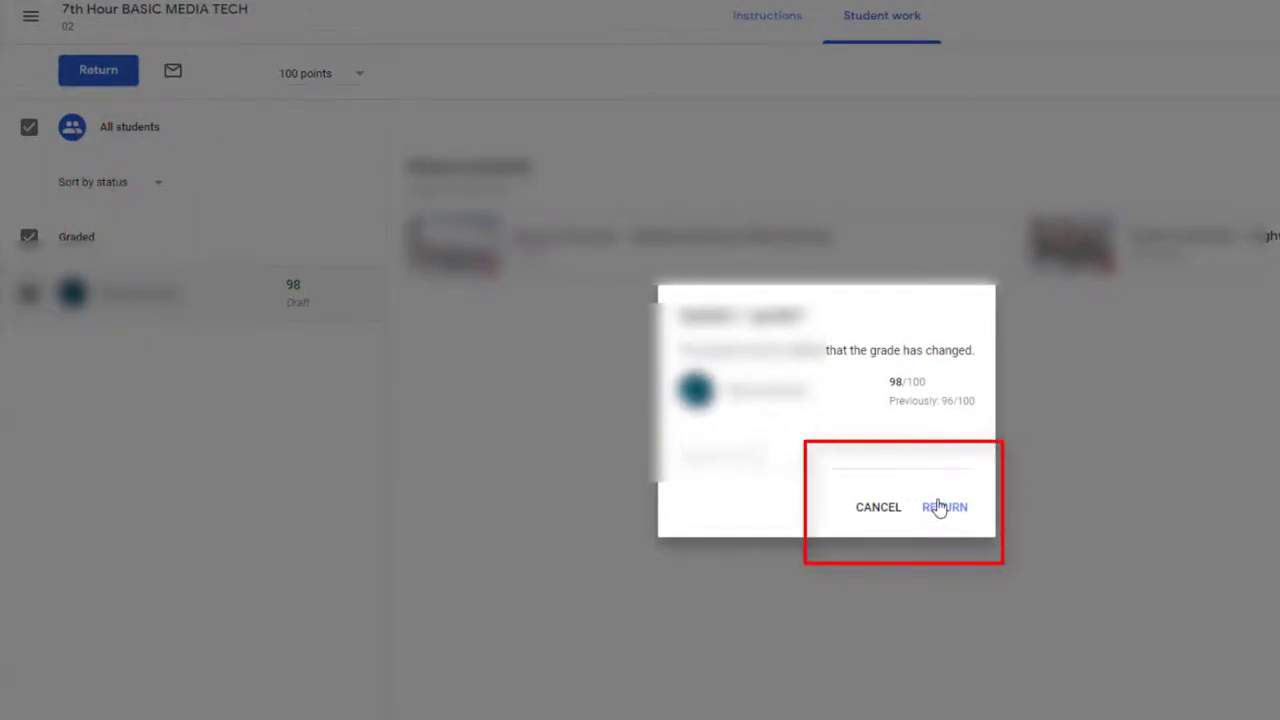
click(944, 507)
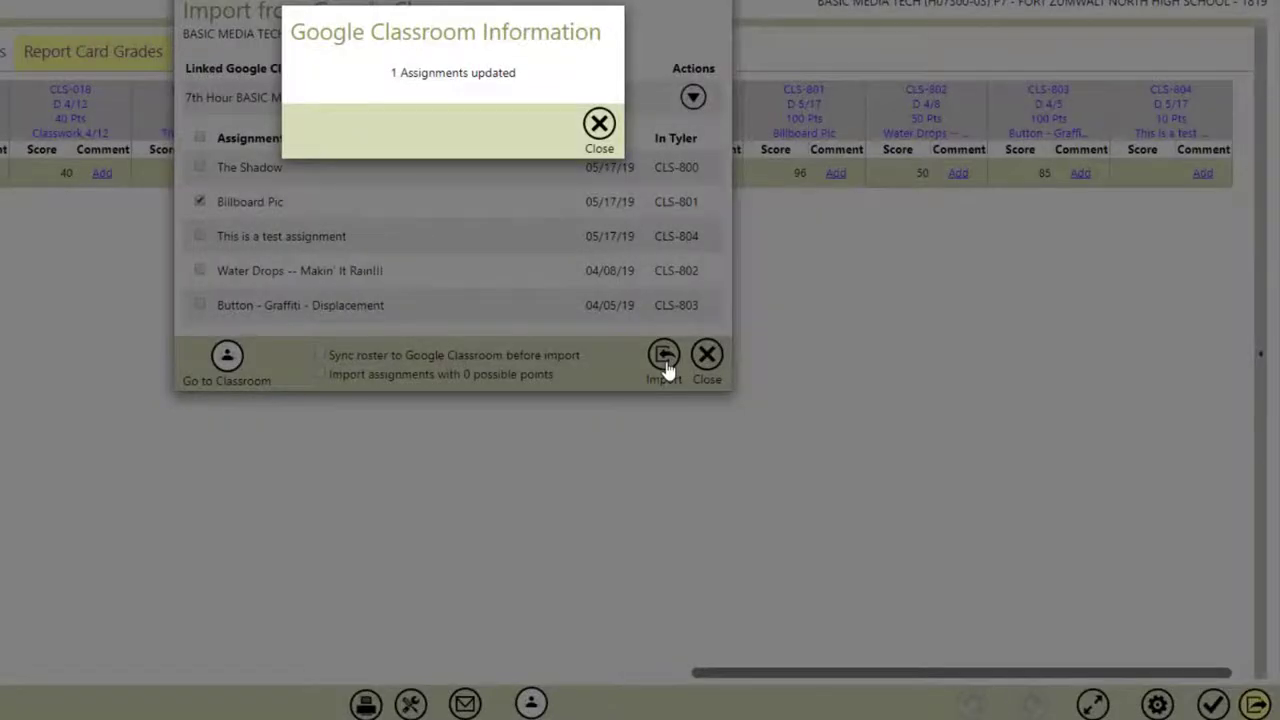
Dismiss the update message and close the import window so CLS-801 shows 98
click(600, 125)
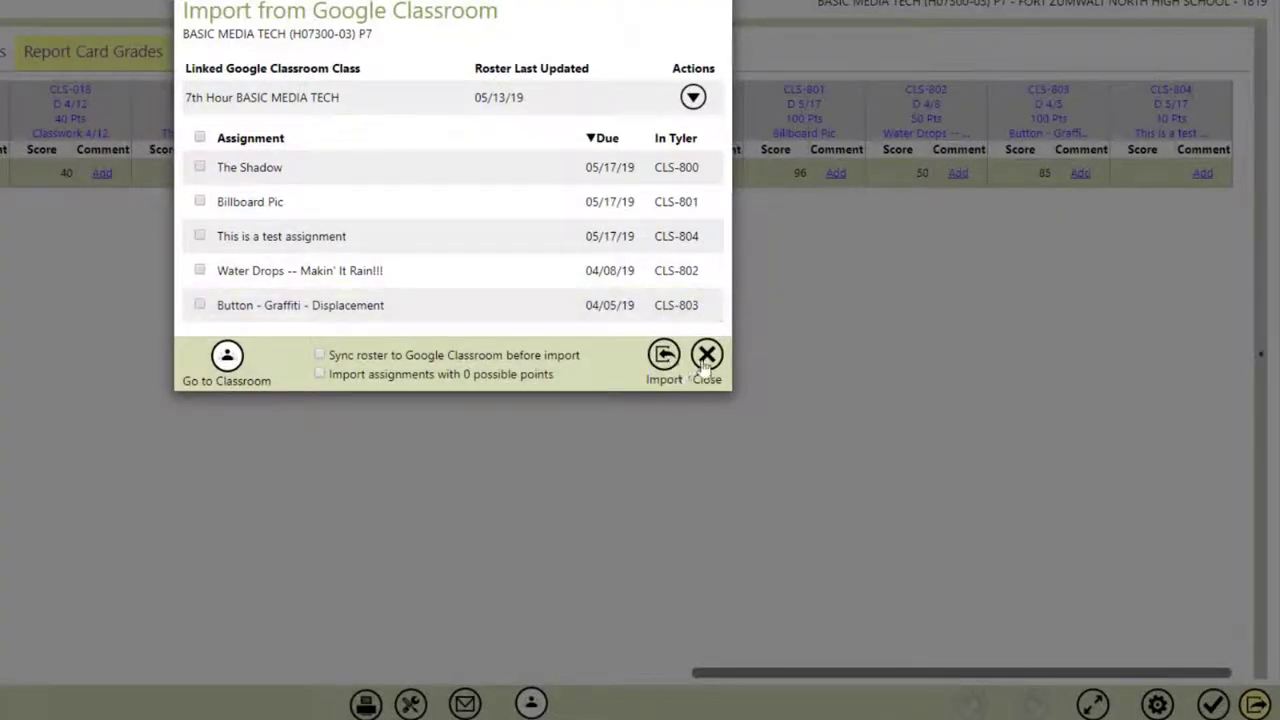
click(706, 365)
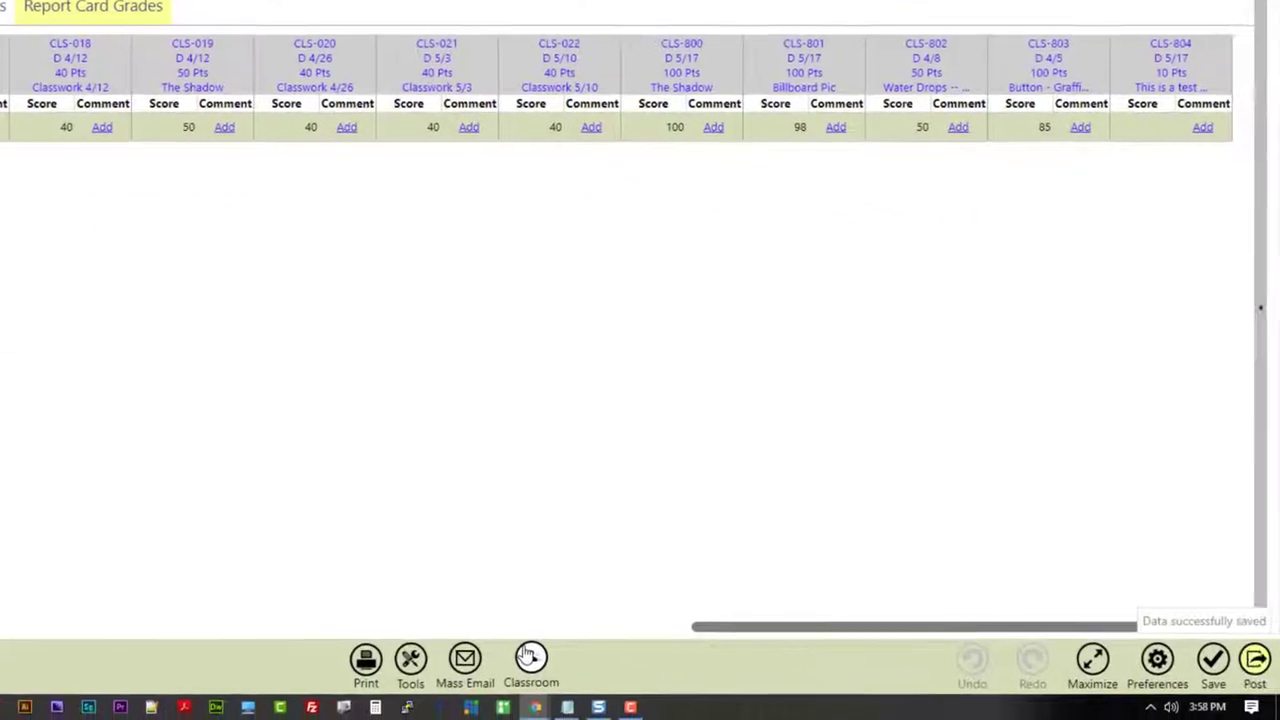
click(527, 668)
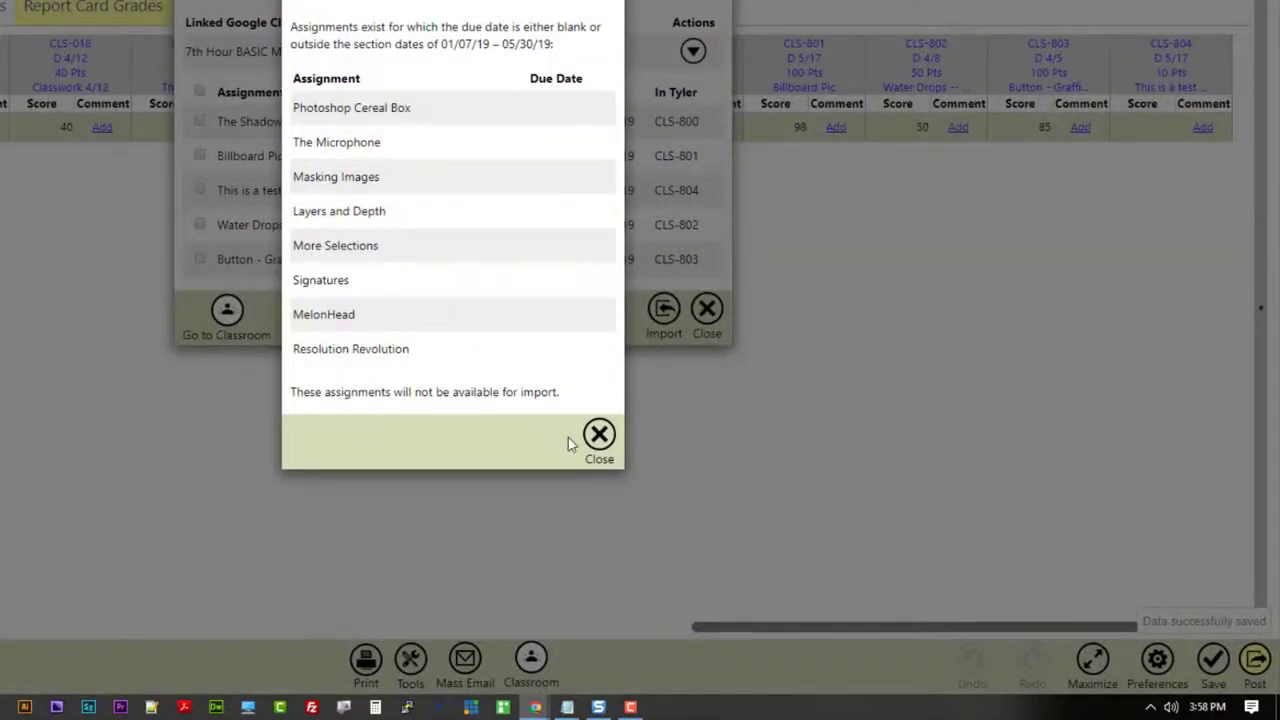
click(598, 435)
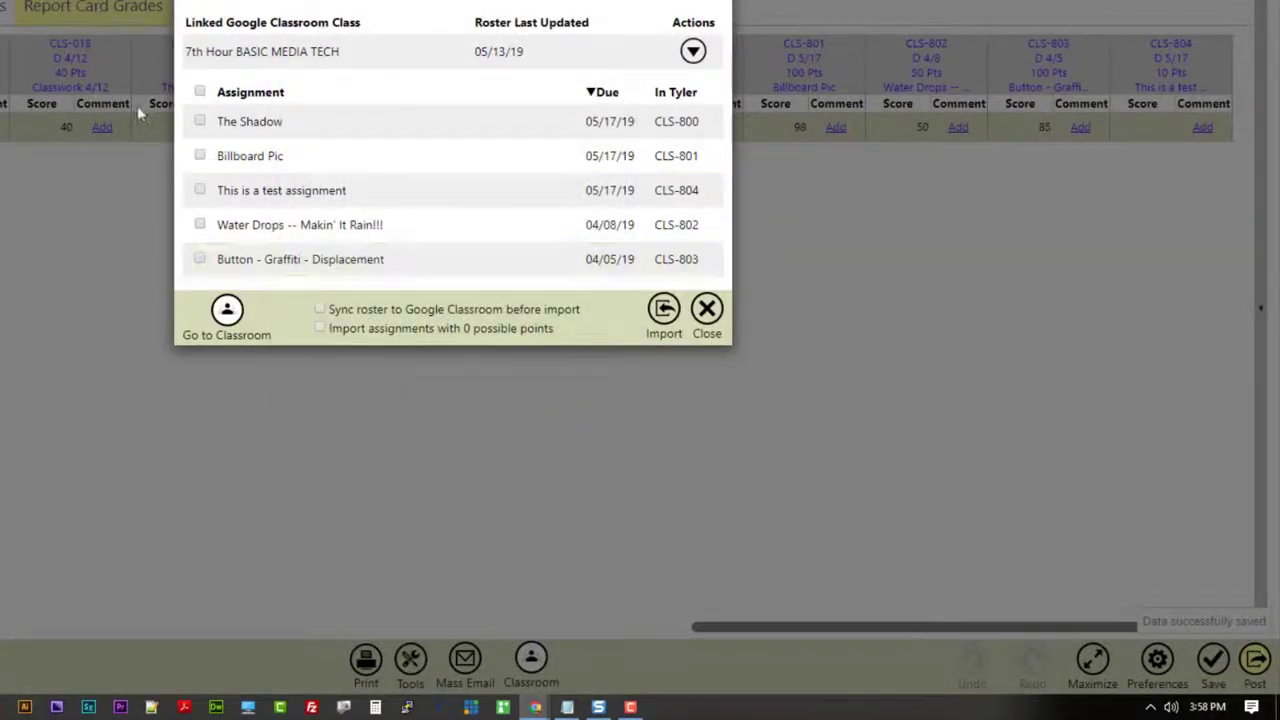
click(199, 190)
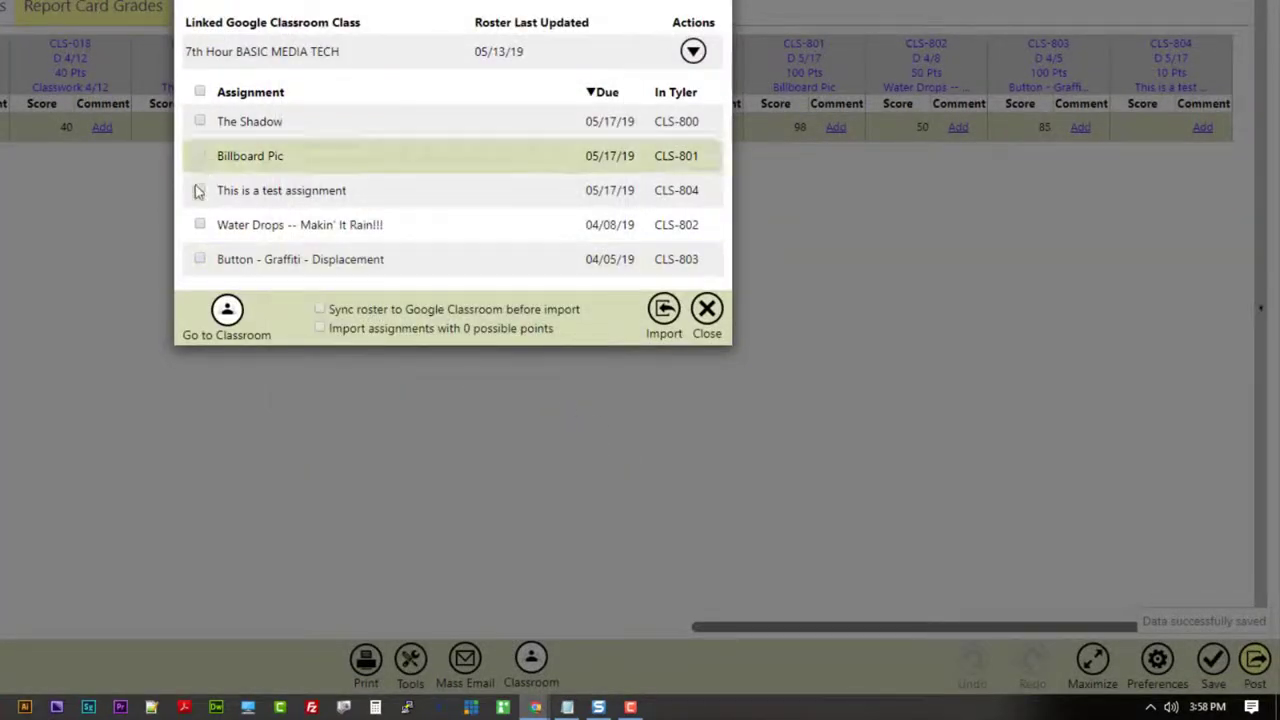
click(664, 318)
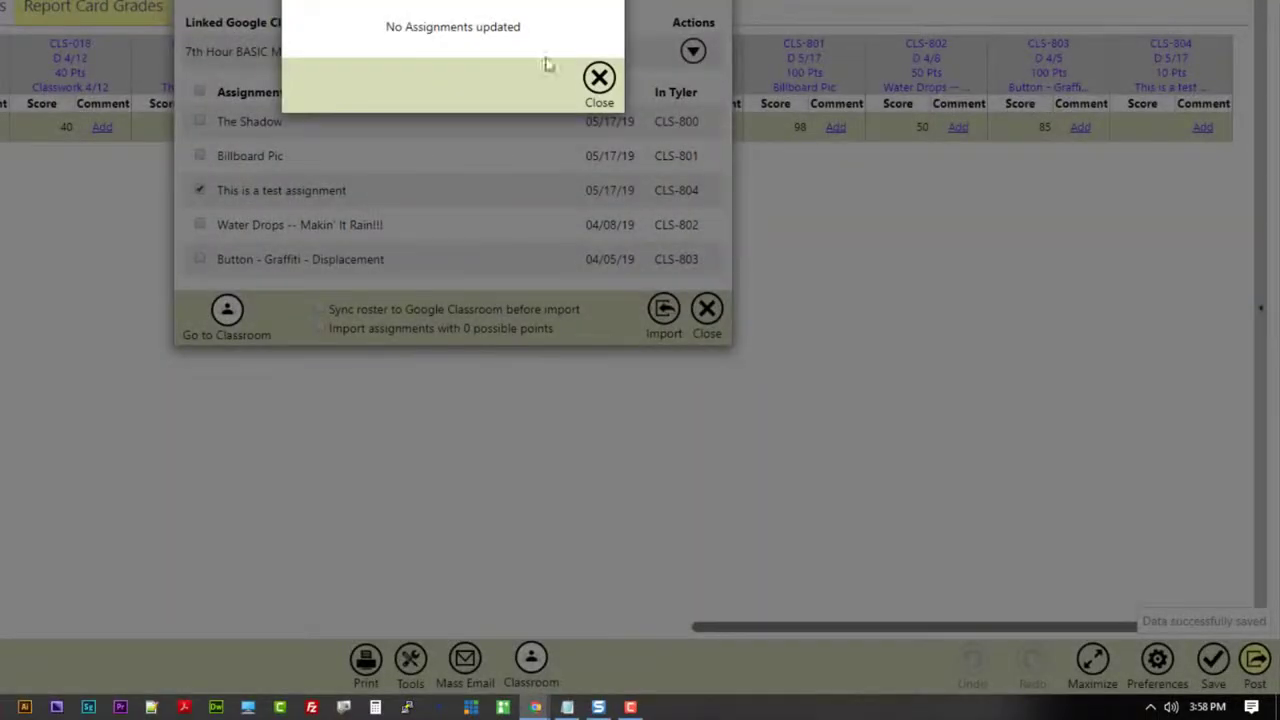
click(598, 80)
click(707, 310)
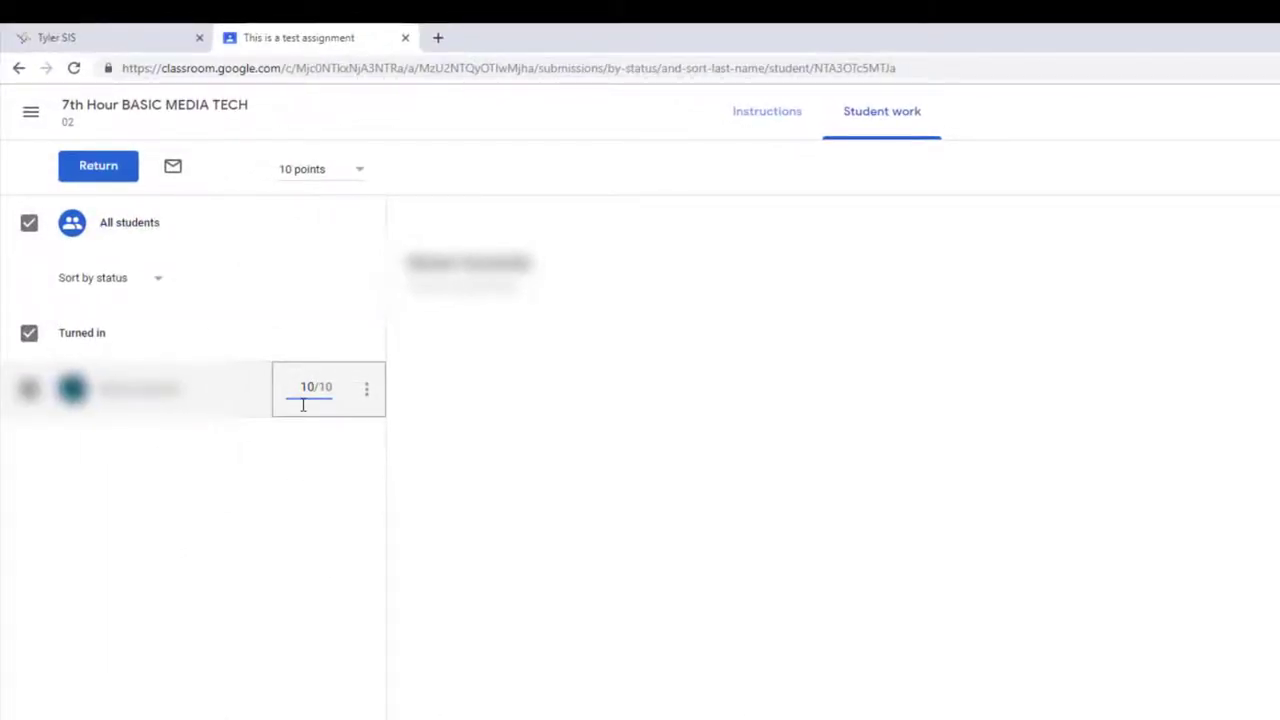
Return the student's 10/10 test assignment grade and go back to Tyler SIS
click(124, 177)
click(958, 604)
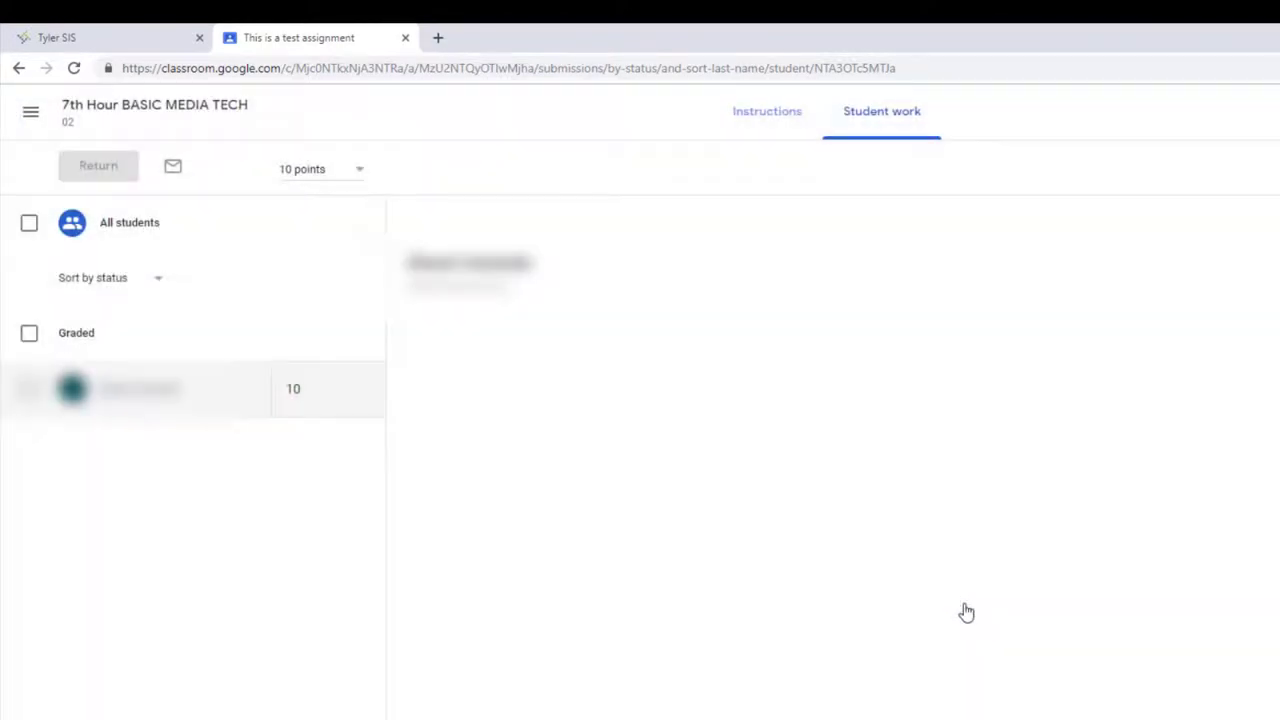
click(60, 34)
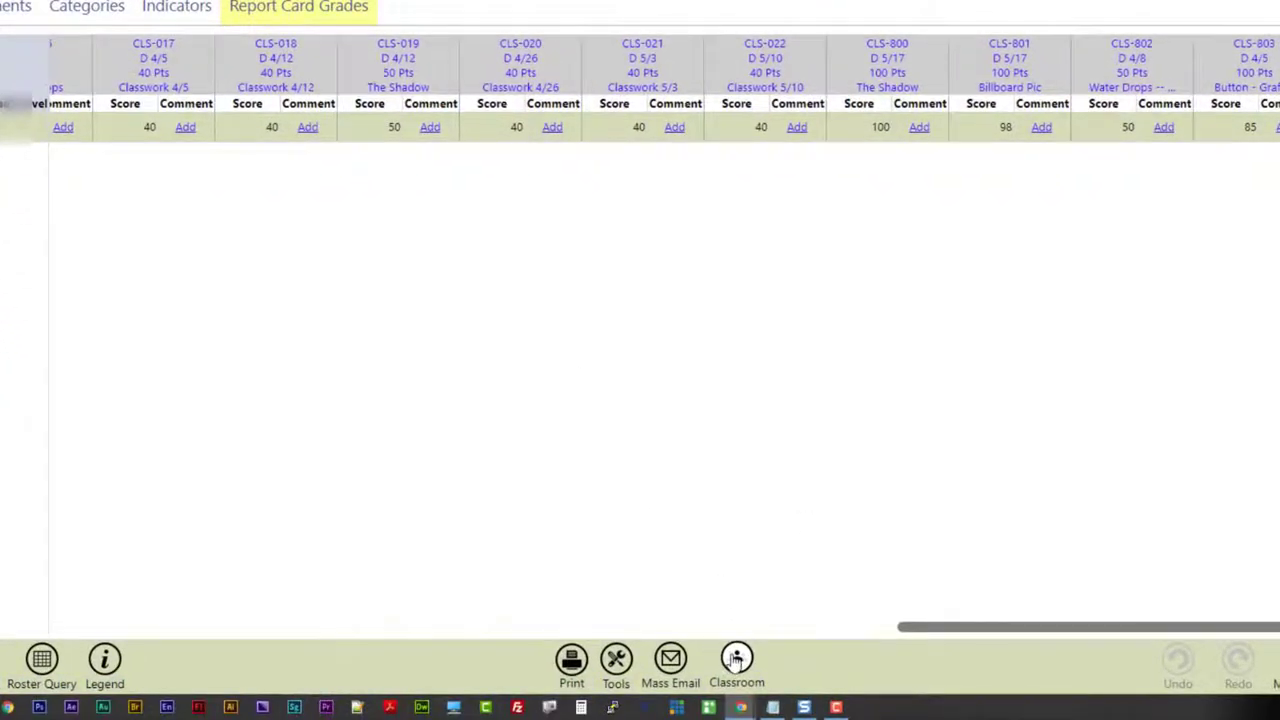
Re-import all five linked Classroom assignments so CLS-804 shows a score of 10
click(736, 658)
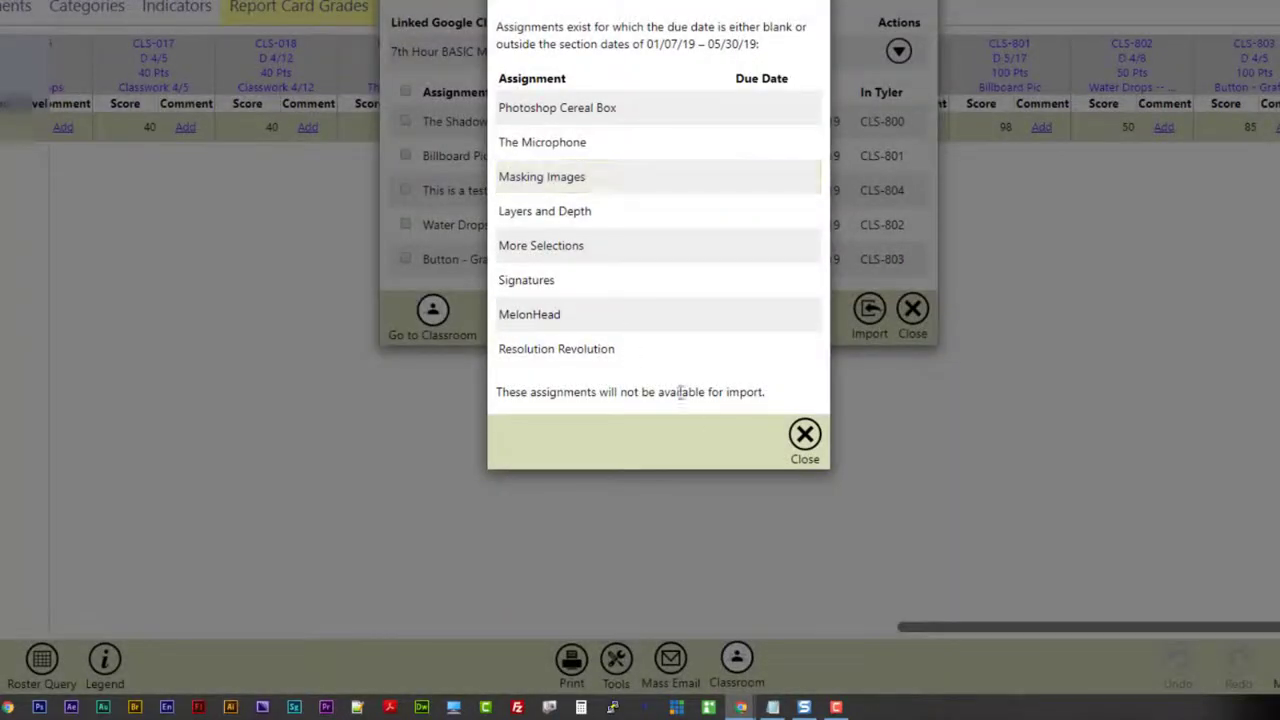
click(805, 434)
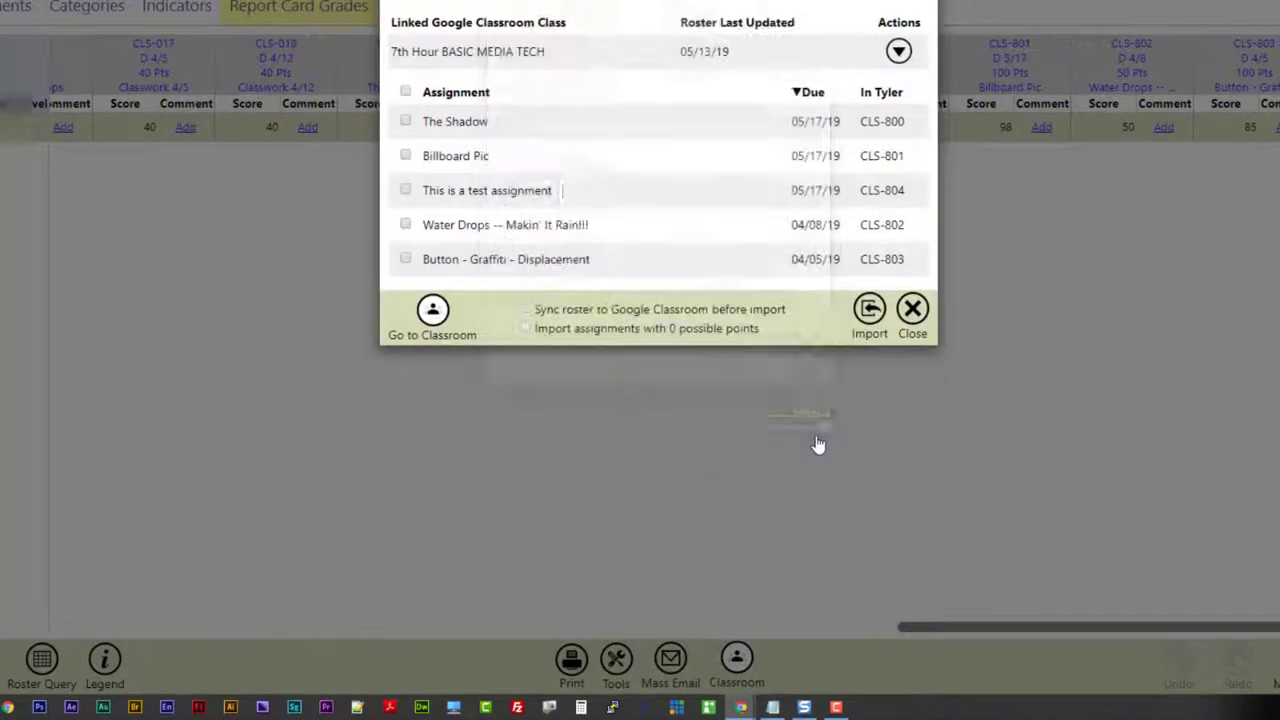
click(405, 190)
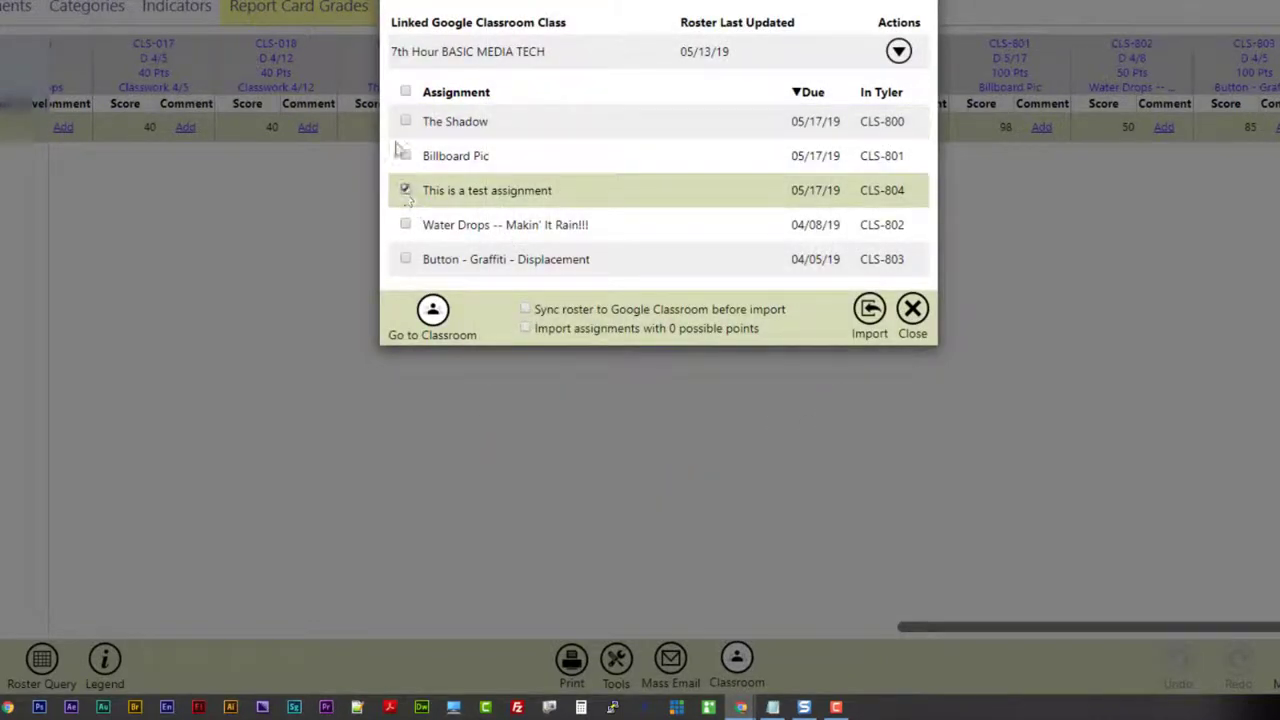
click(405, 92)
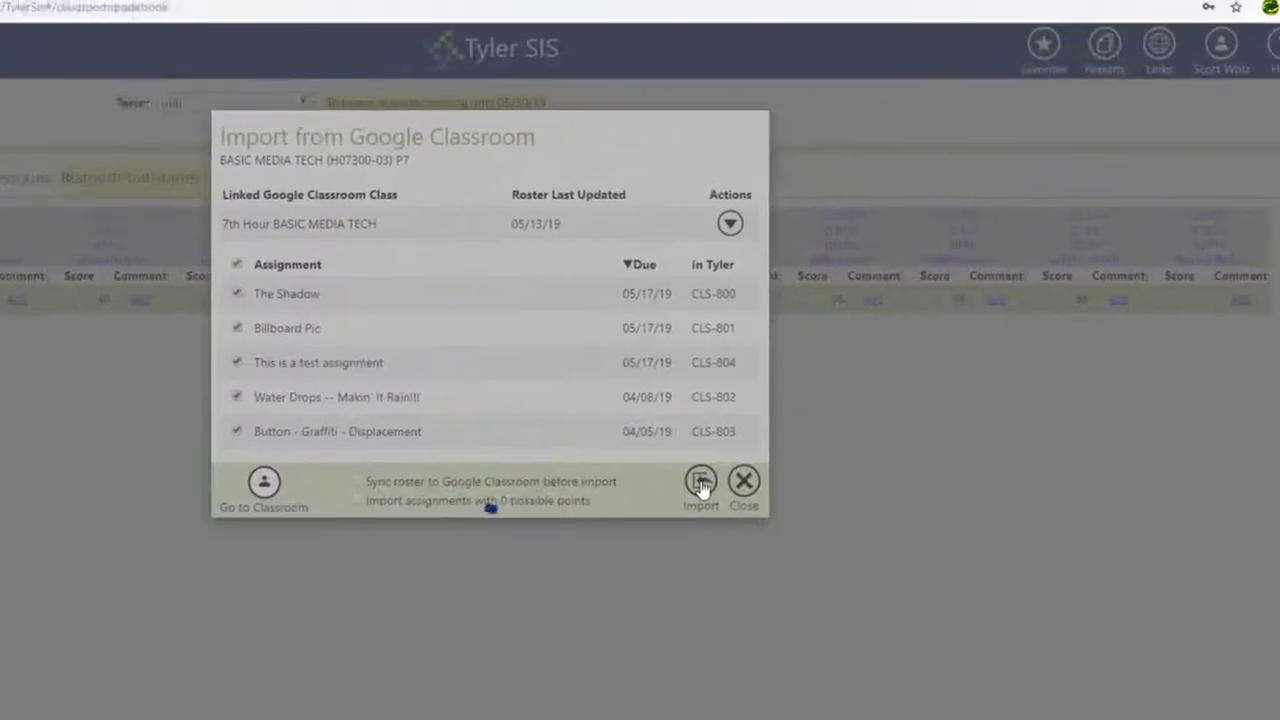
click(870, 310)
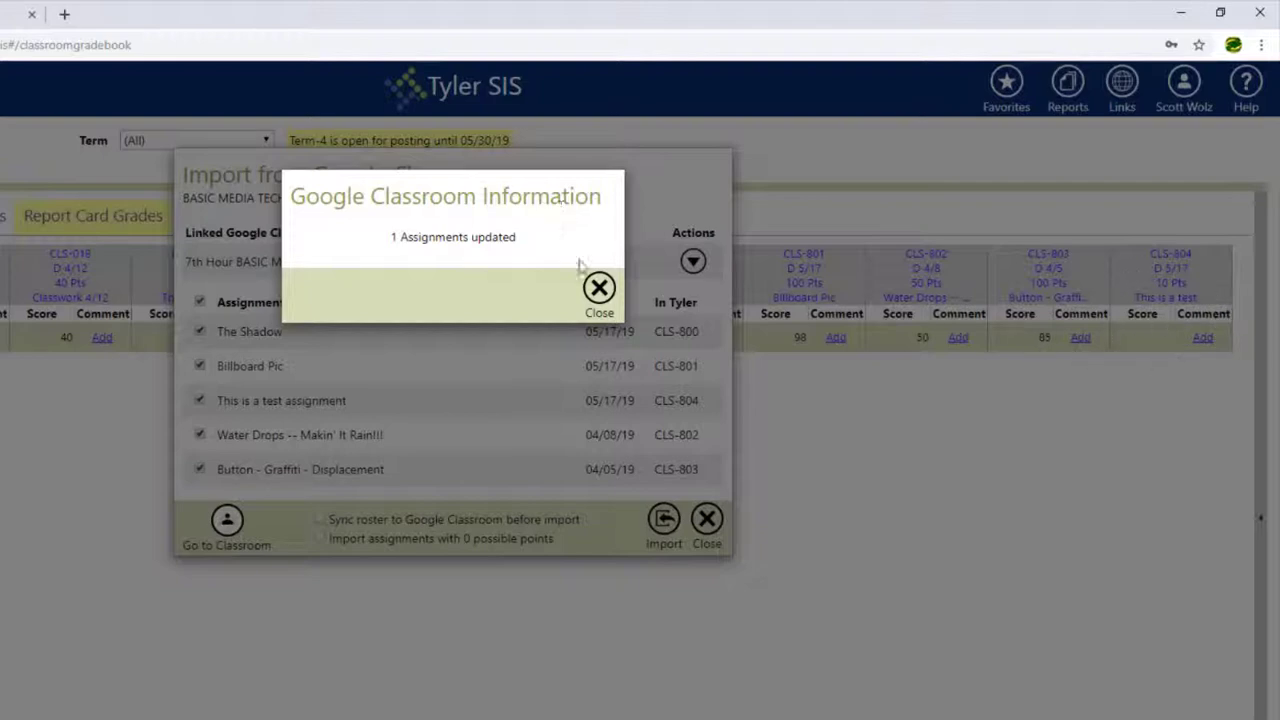
click(599, 289)
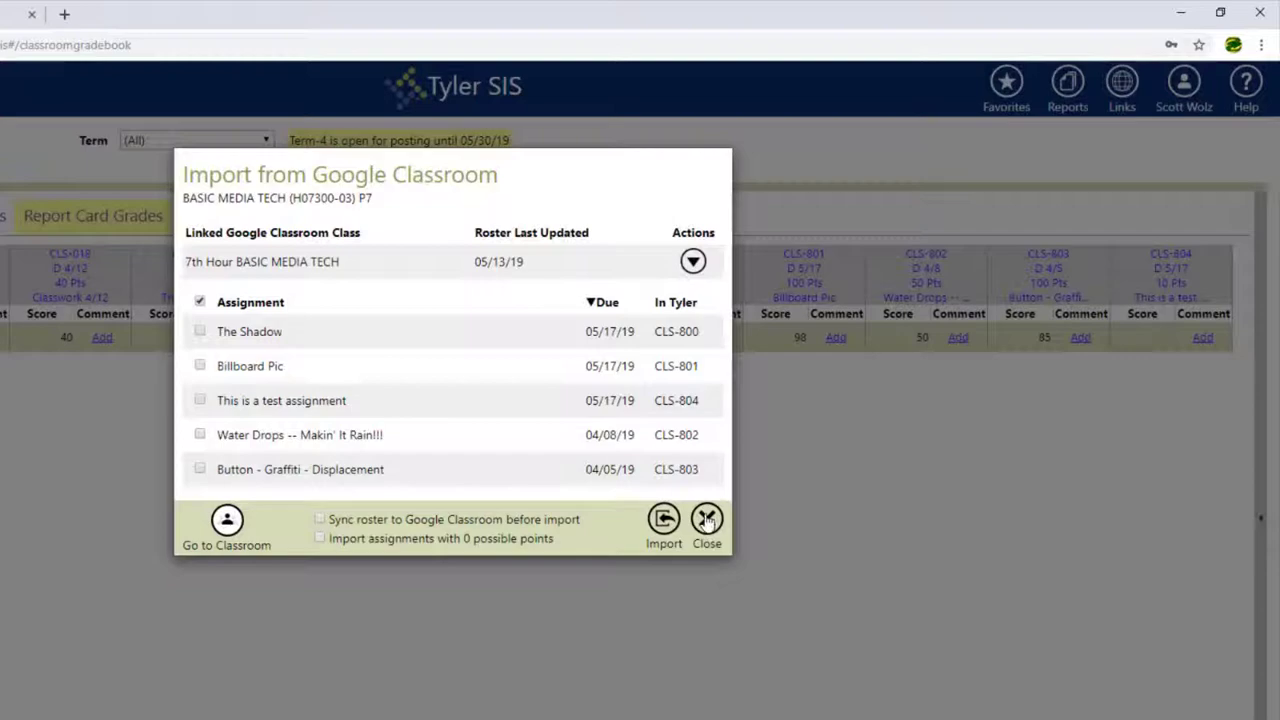
click(706, 519)
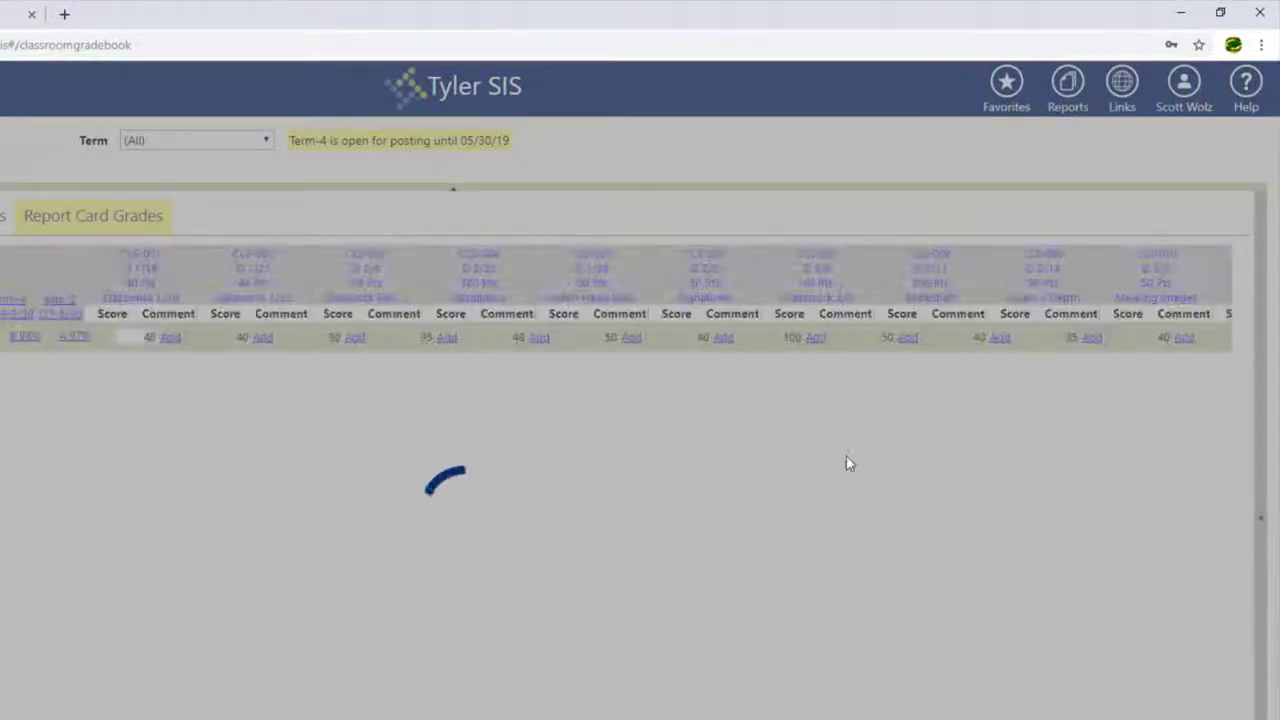